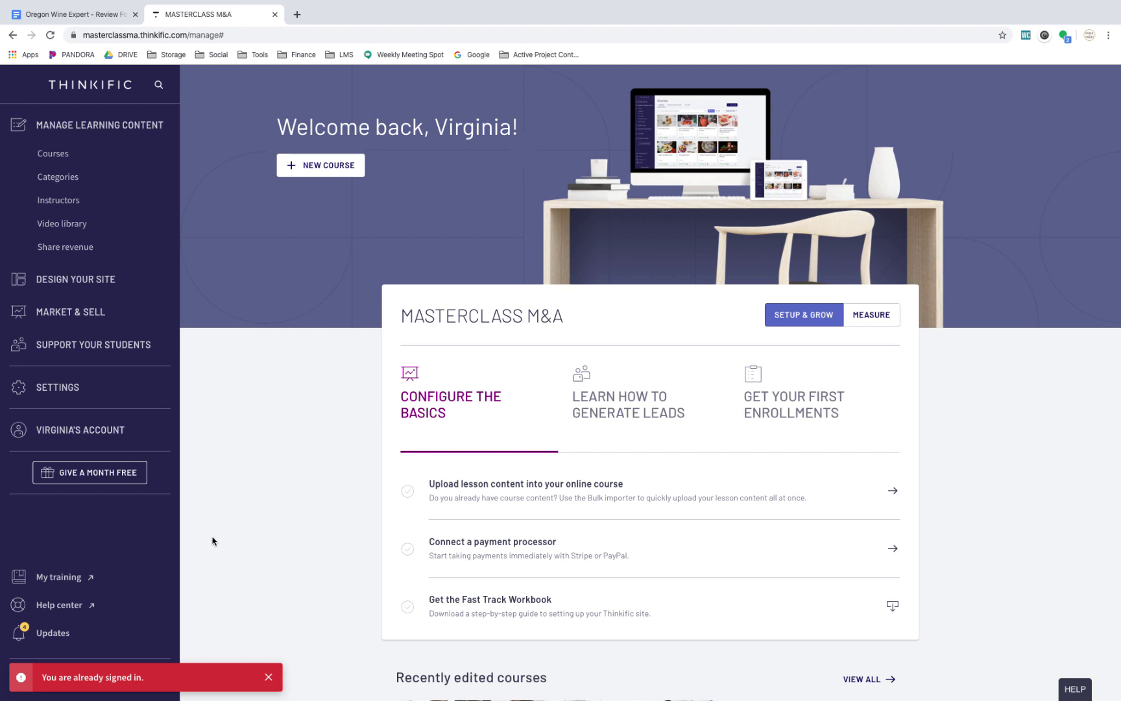
Step: Open the Site Builder from the site design options
left_click(92, 281)
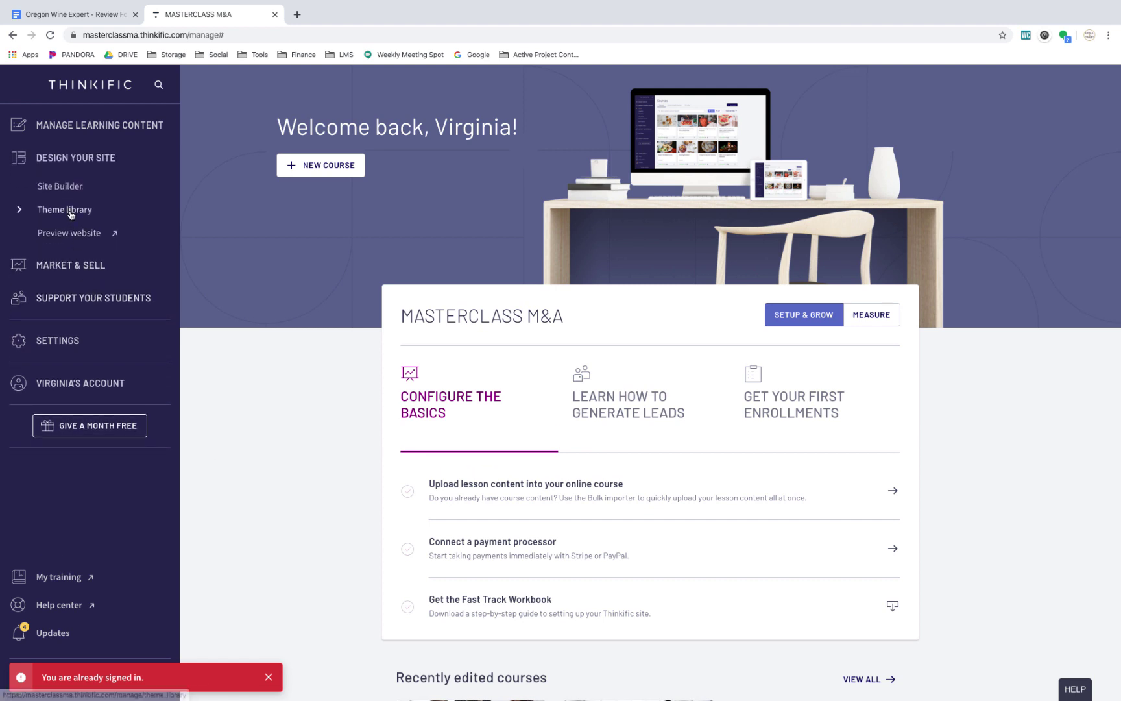
left_click(68, 186)
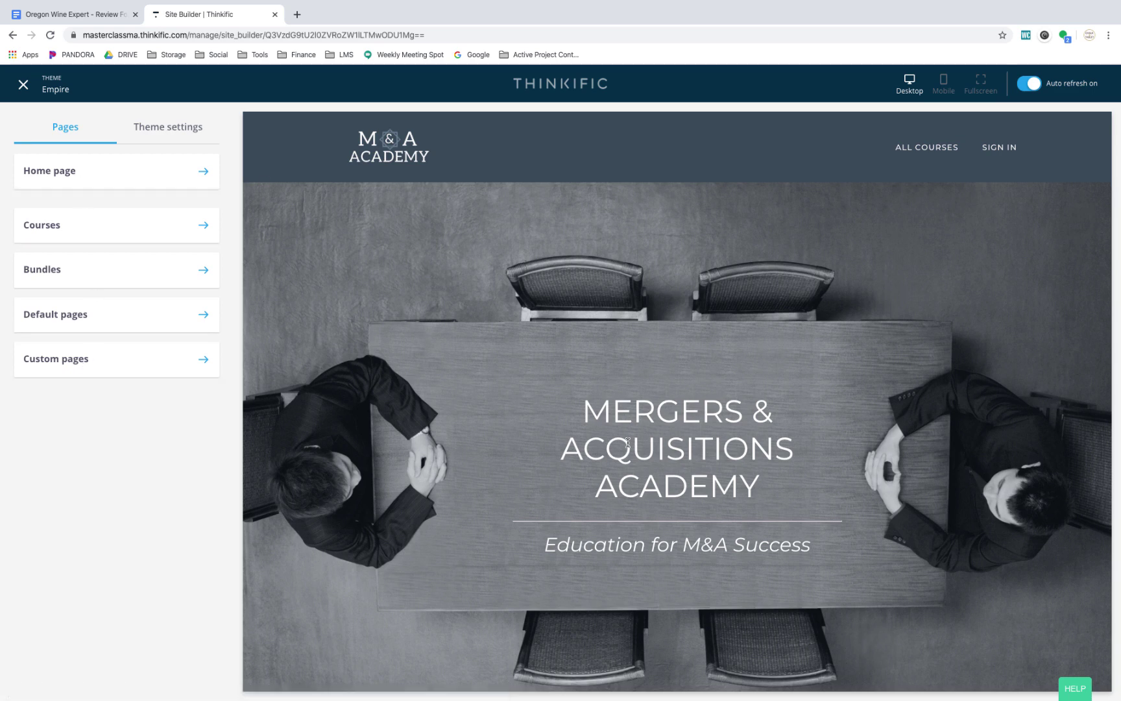
Step: Examine the home page preview, including the banner title, its tagline and the Integration Program Offerings courses
scroll(572, 464, "down", 2)
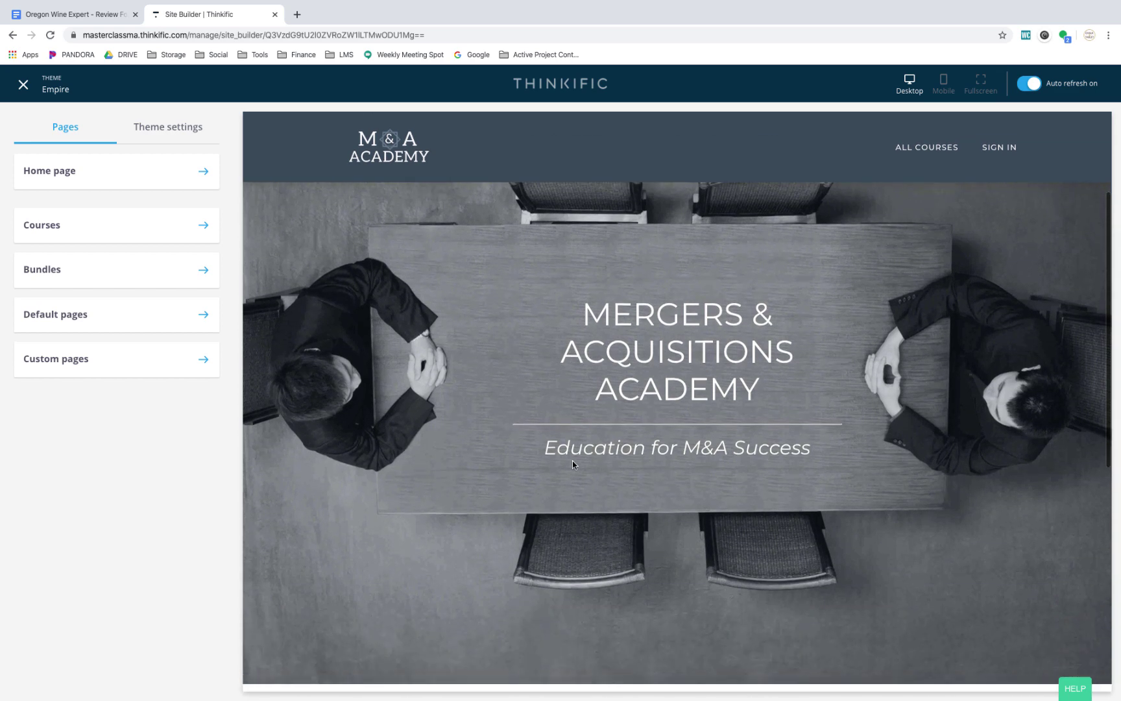
scroll(573, 461, "up", 2)
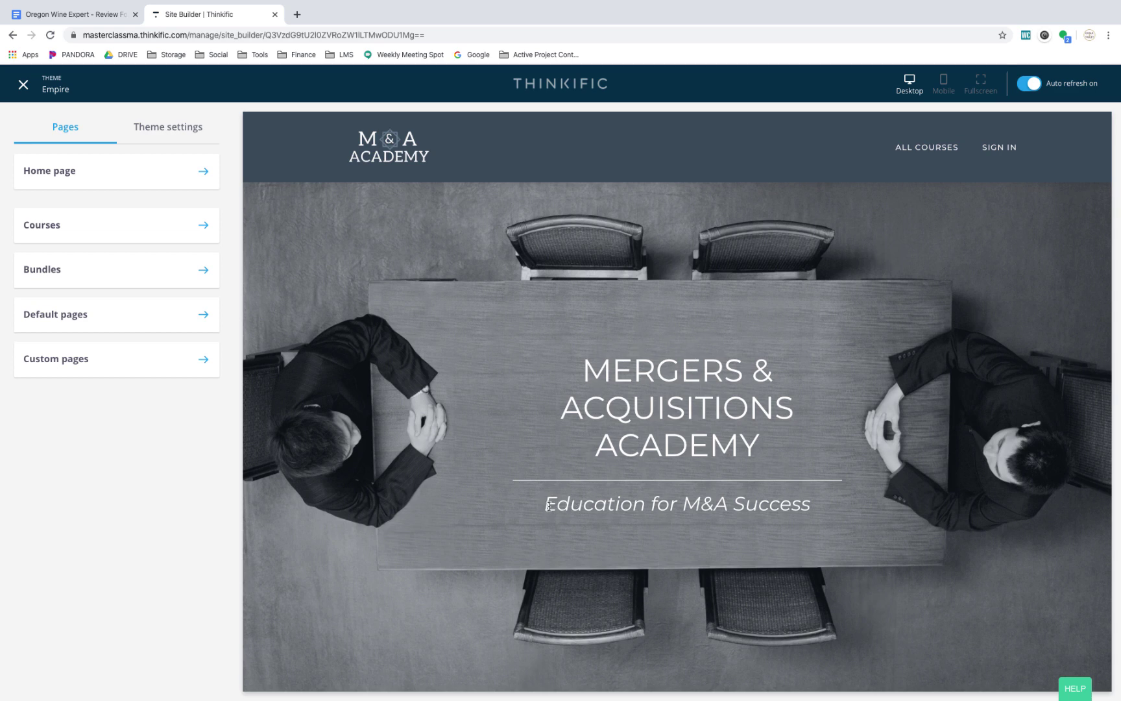
left_click_drag(545, 504, 810, 502)
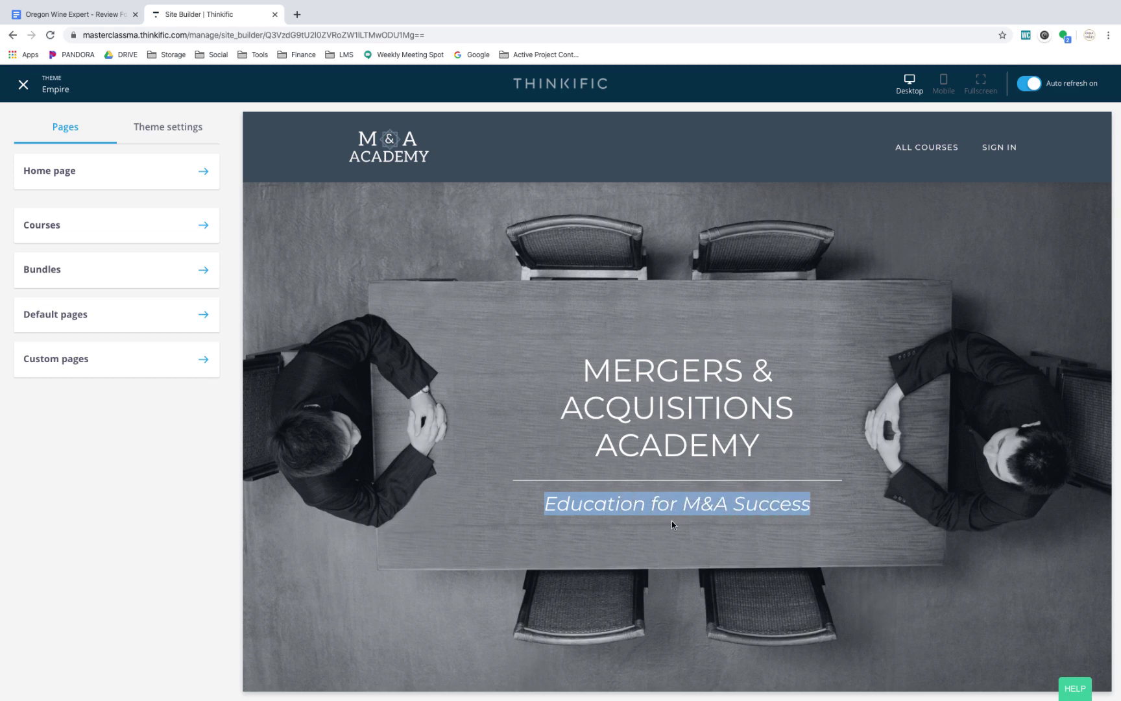
scroll(666, 522, "down", 4)
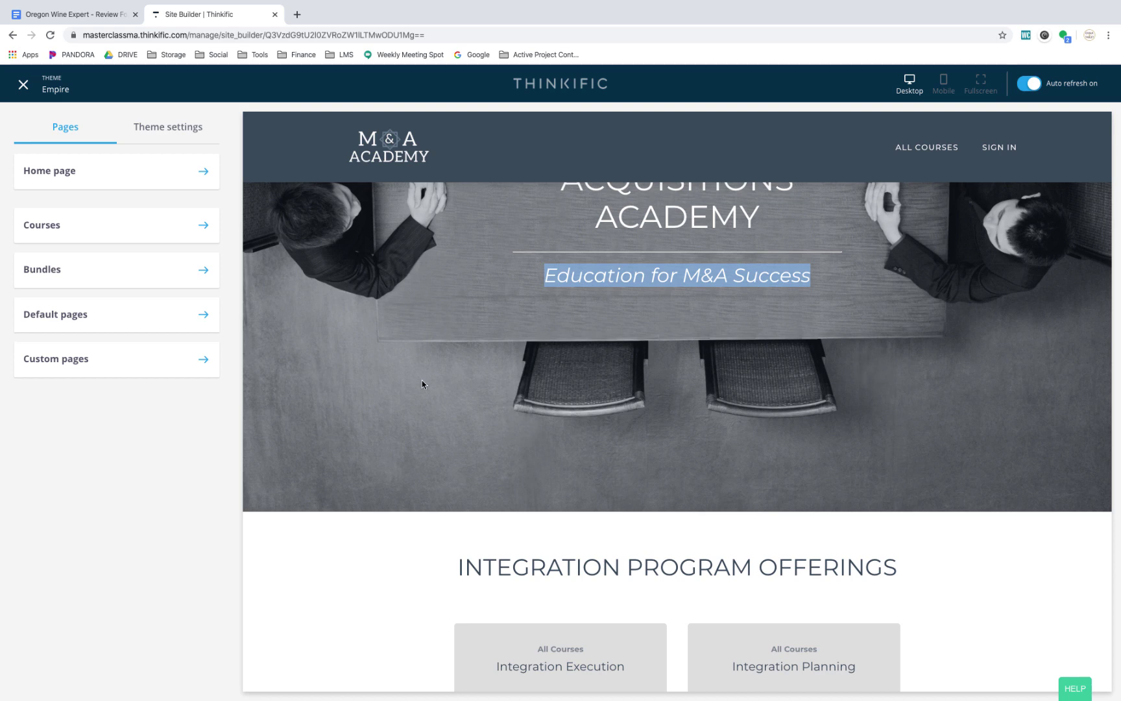
scroll(425, 418, "down", 1)
scroll(425, 418, "down", 4)
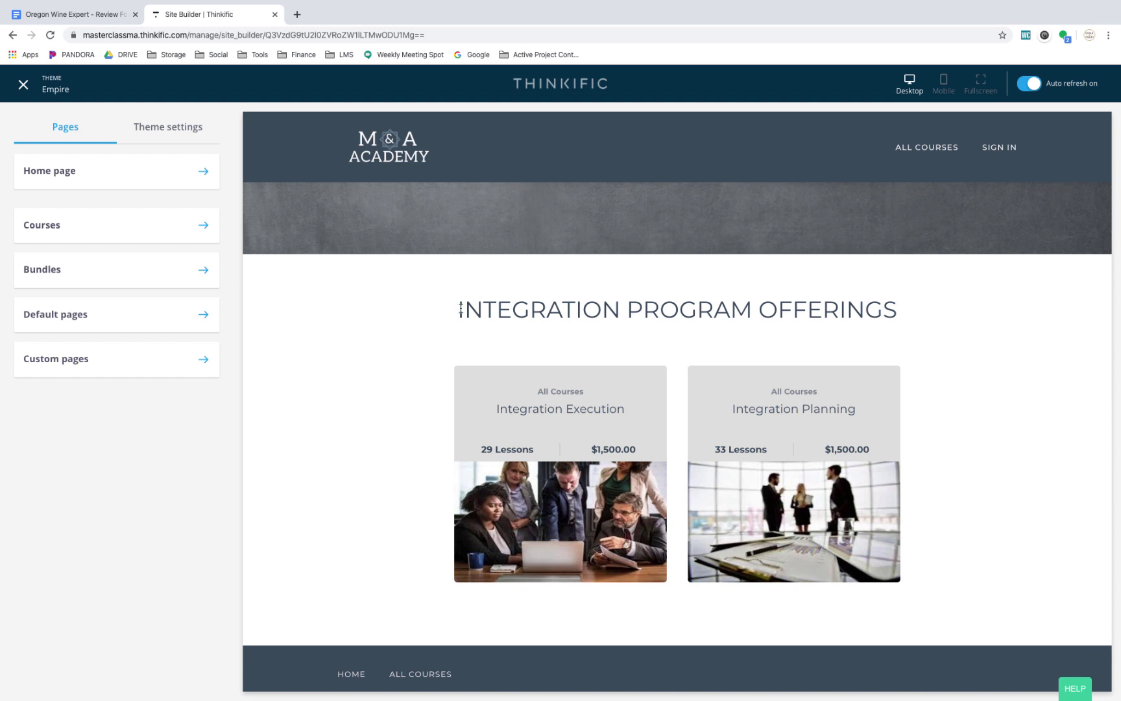
left_click_drag(457, 309, 953, 330)
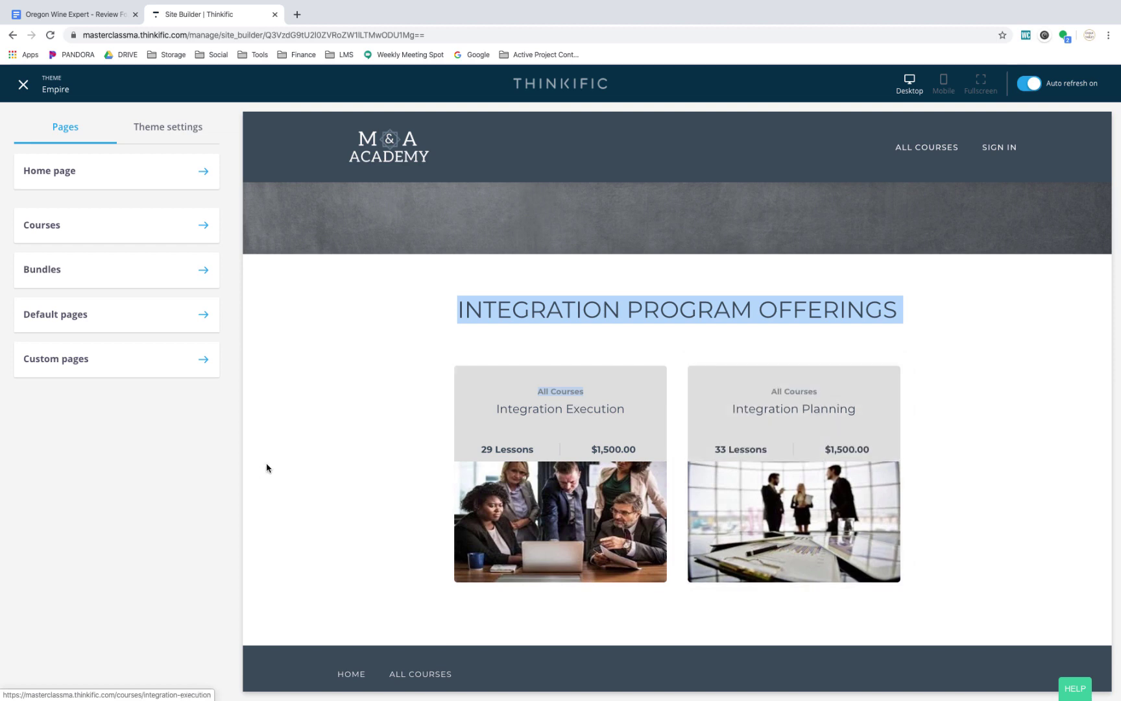
scroll(299, 460, "up", 1)
scroll(298, 461, "up", 5)
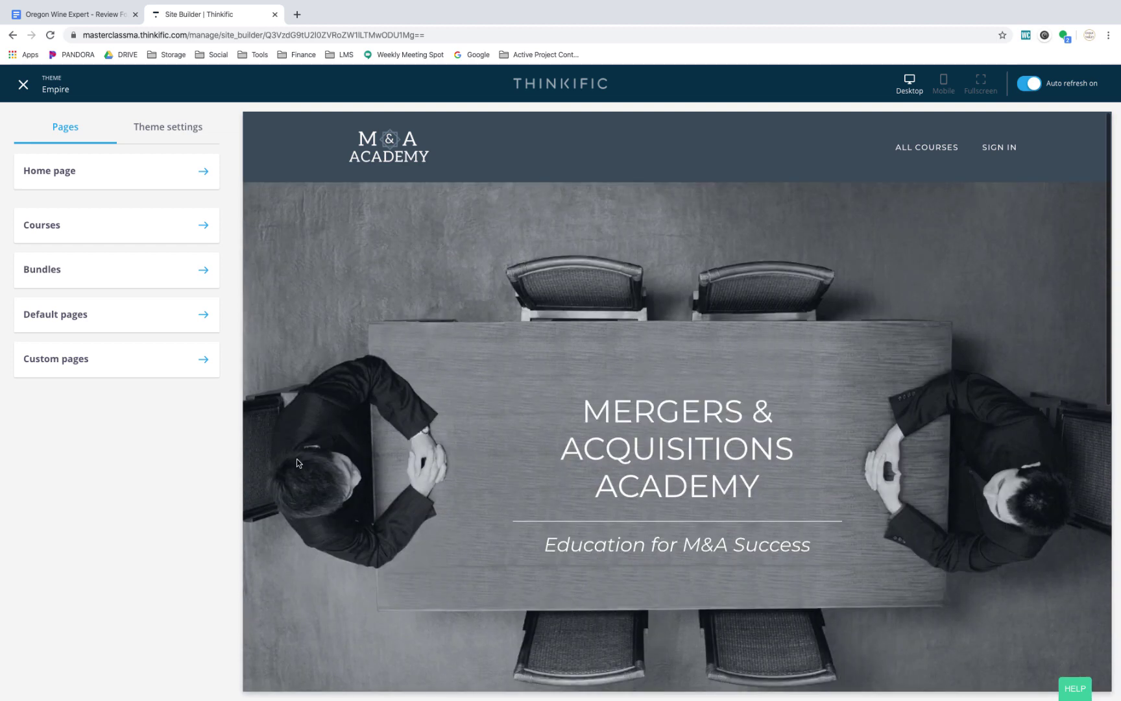
Step: Open the home page's Banner section and review its heading and hero image settings
left_click(115, 175)
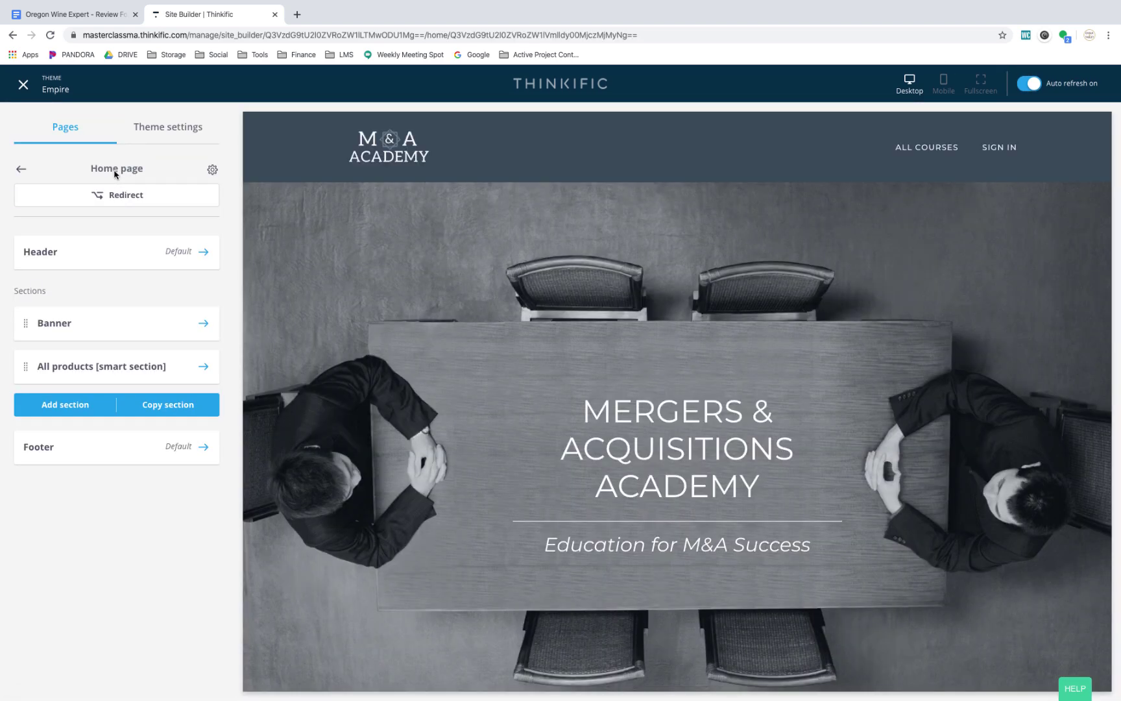
left_click(71, 320)
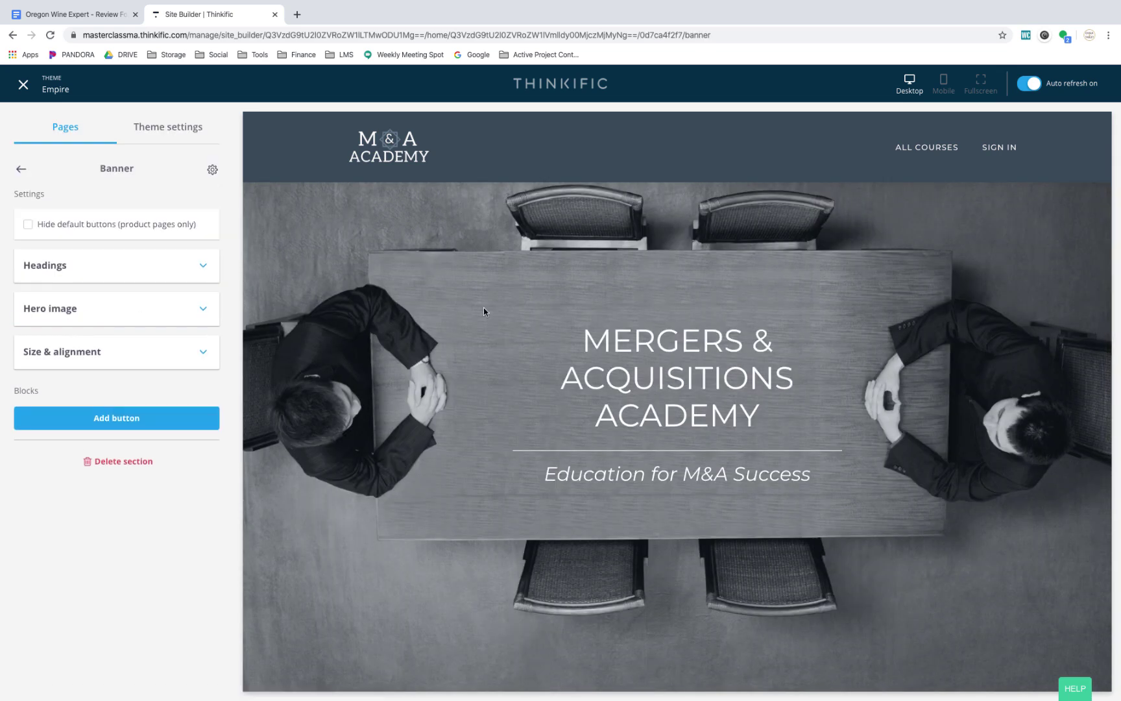
left_click(200, 274)
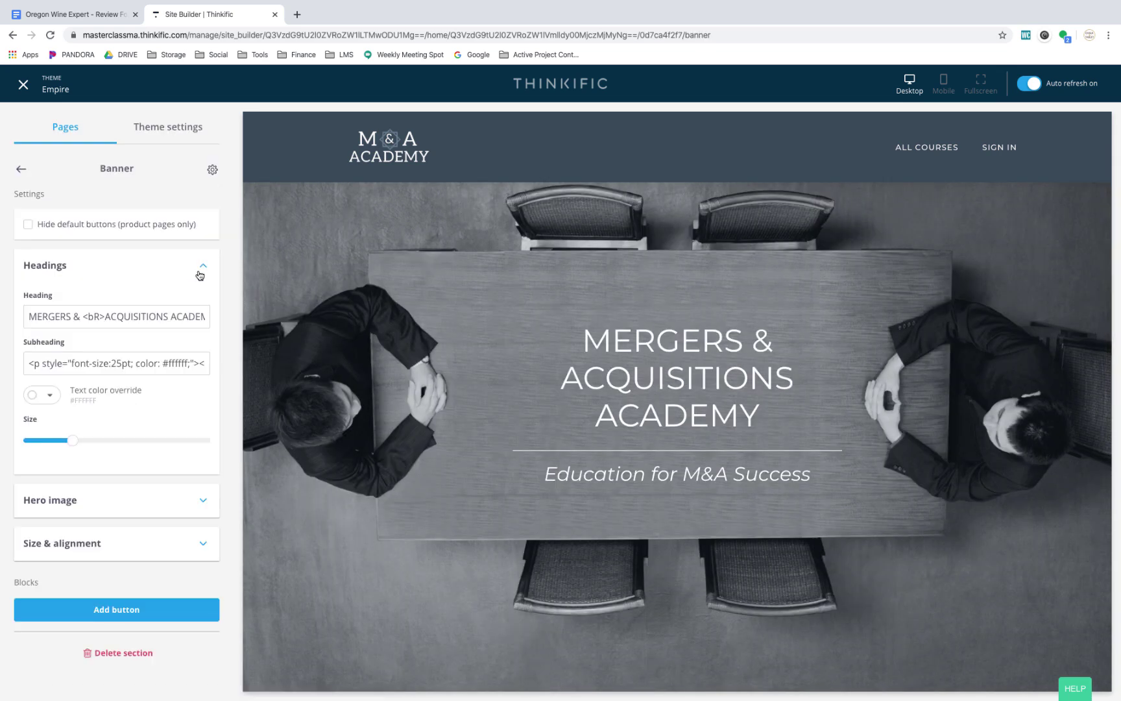
left_click_drag(41, 318, 213, 320)
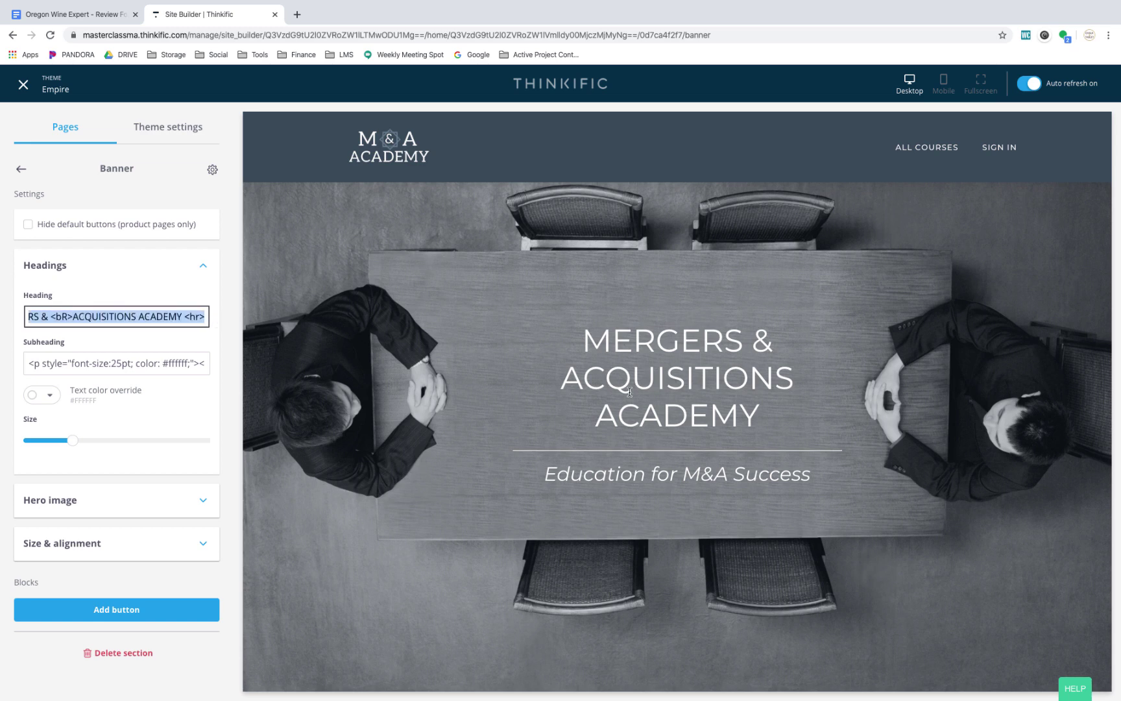
left_click(199, 269)
left_click(141, 313)
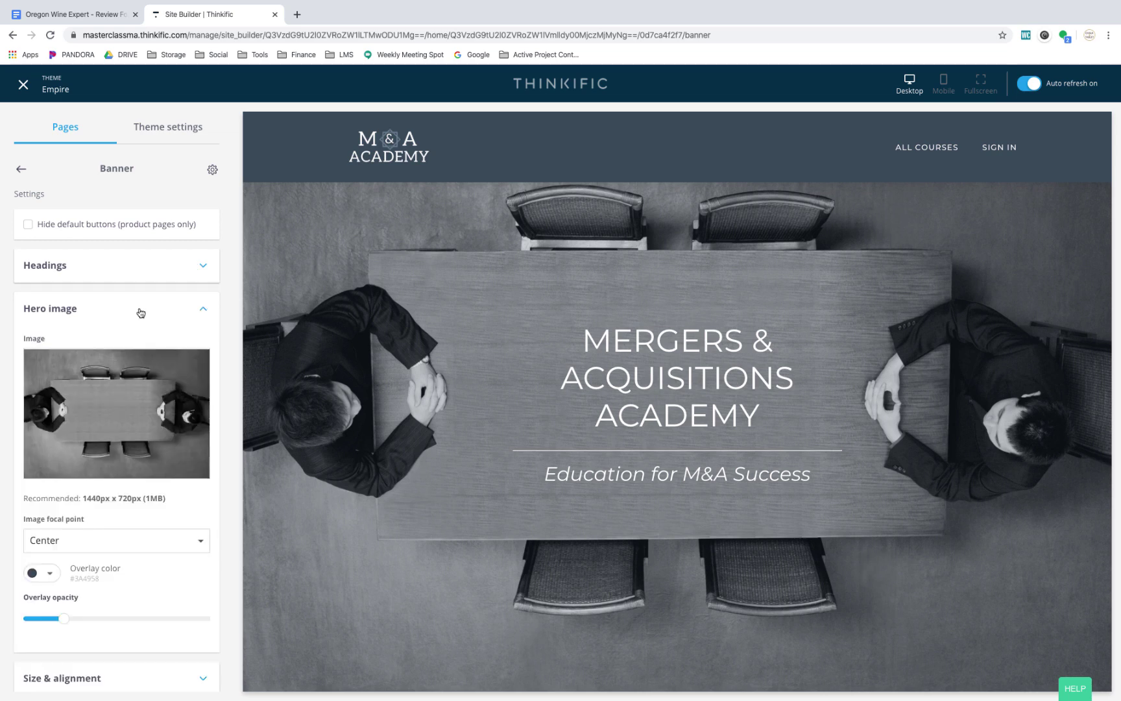
mouse_move(96, 444)
Step: Set the banner's height to Large and check the shortened banner in the page preview
scroll(183, 601, "down", 2)
left_click(161, 547)
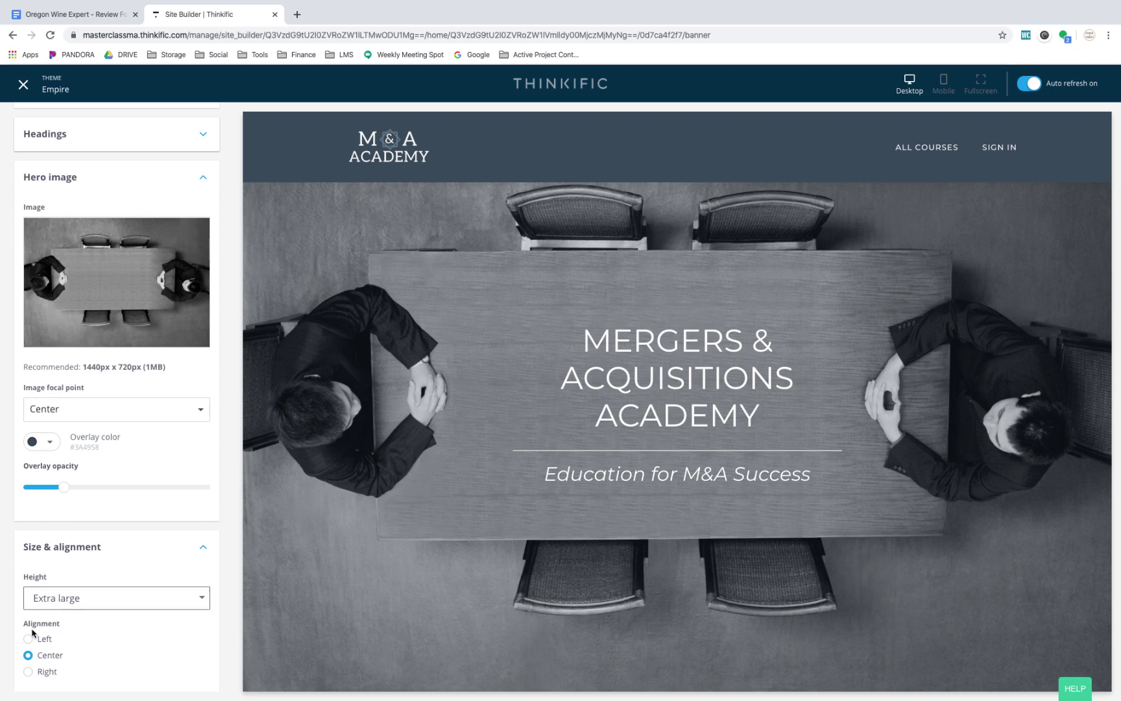
left_click(69, 597)
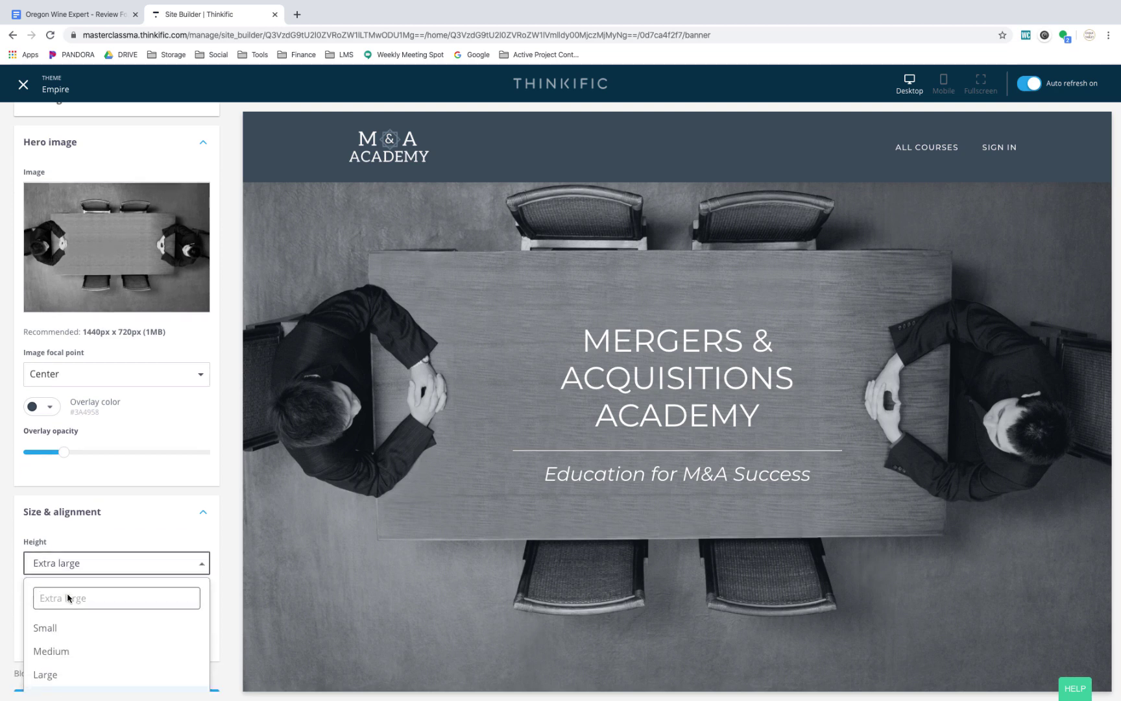
left_click(56, 678)
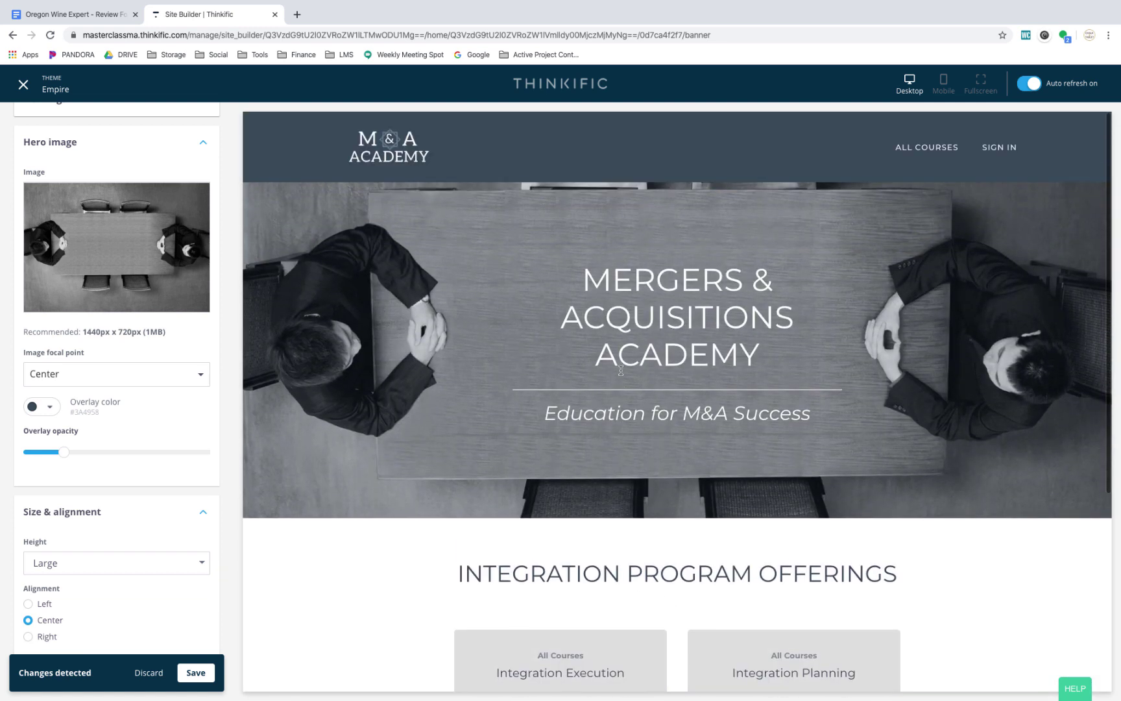
scroll(621, 371, "down", 3)
scroll(621, 370, "up", 2)
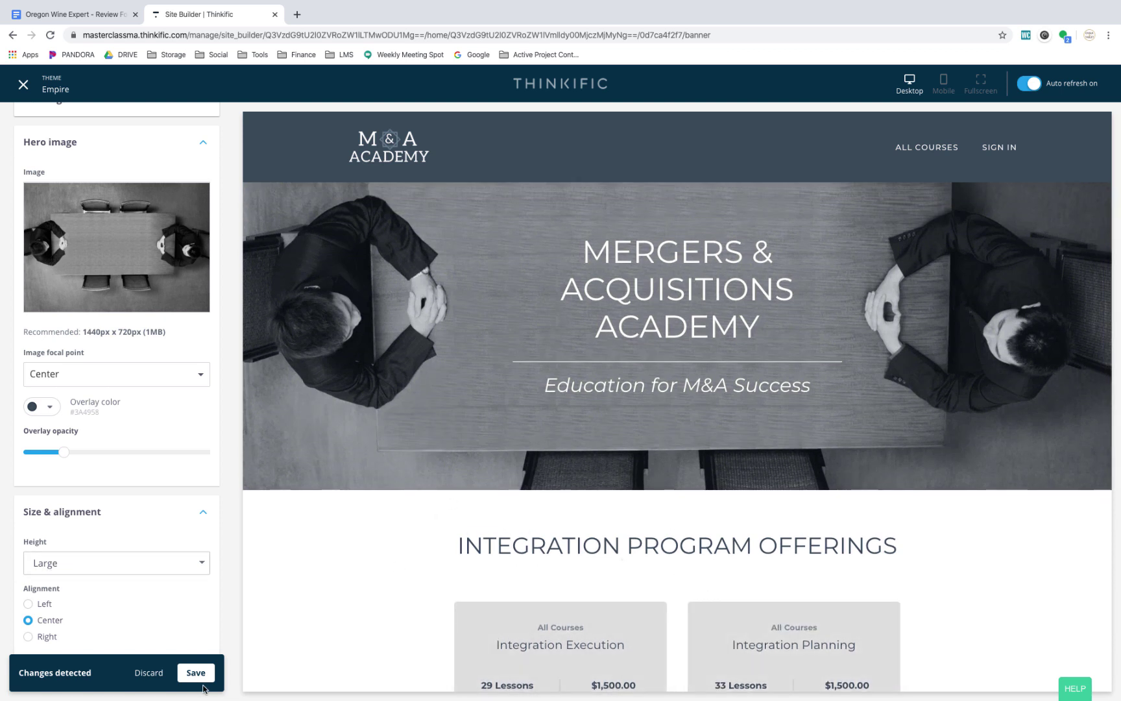
scroll(62, 538, "up", 2)
scroll(63, 537, "up", 1)
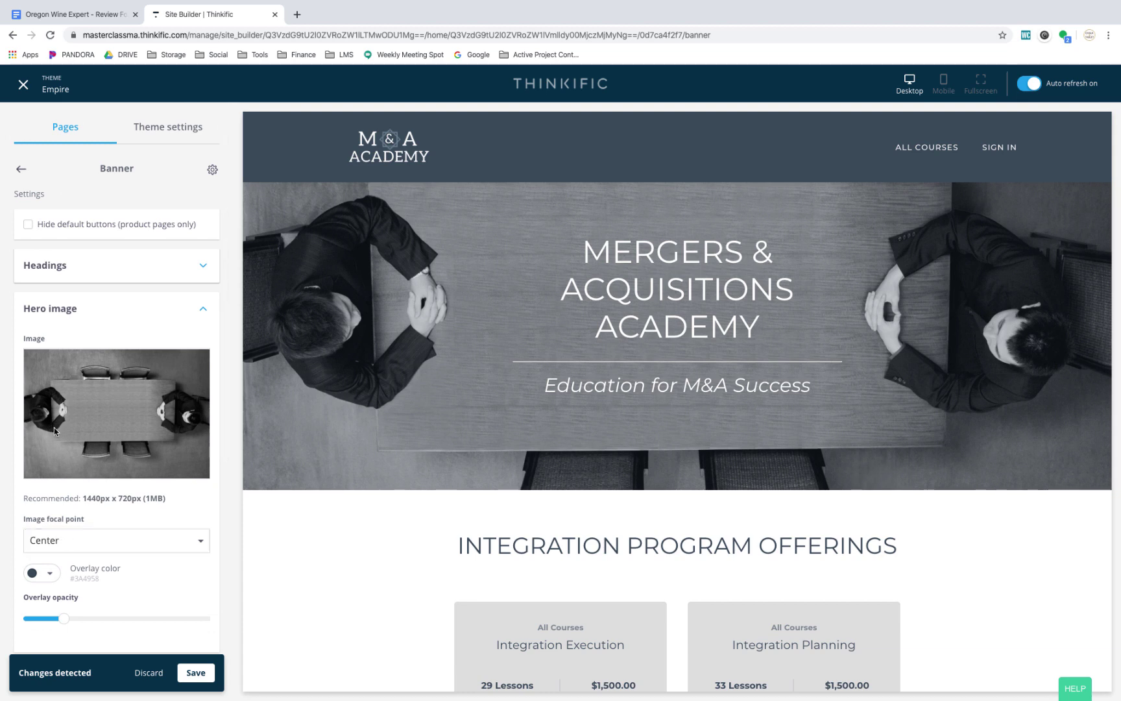
Step: Start adding a section to the home page and show the available section types
left_click(22, 171)
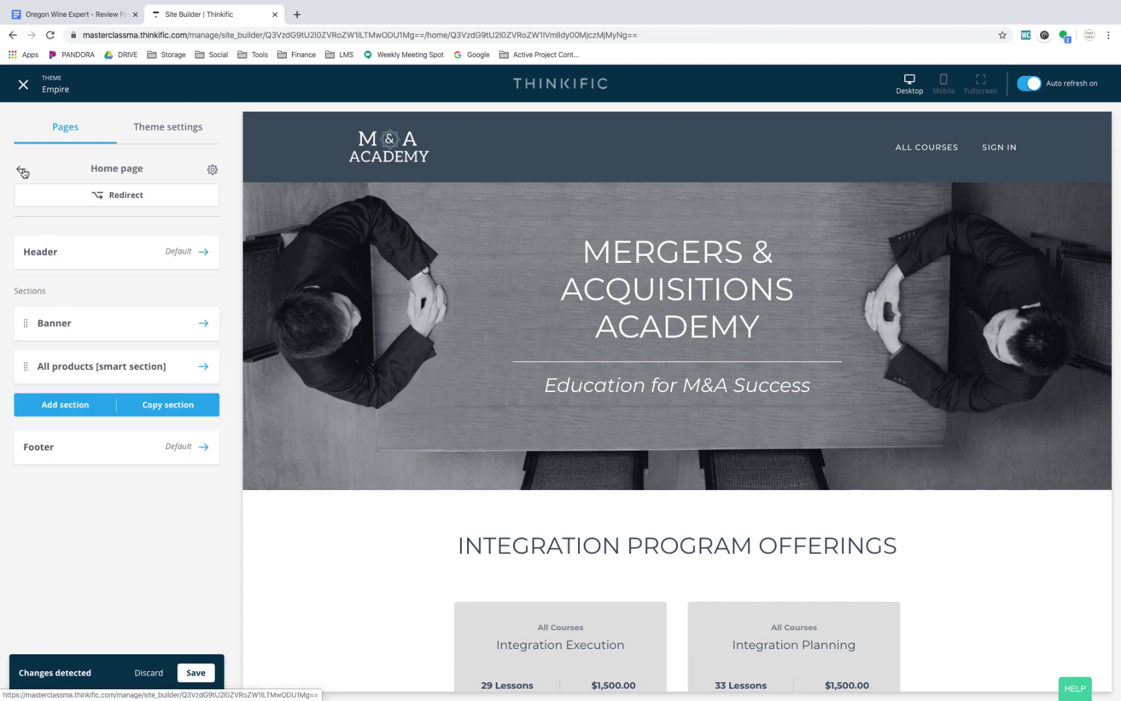
left_click(51, 404)
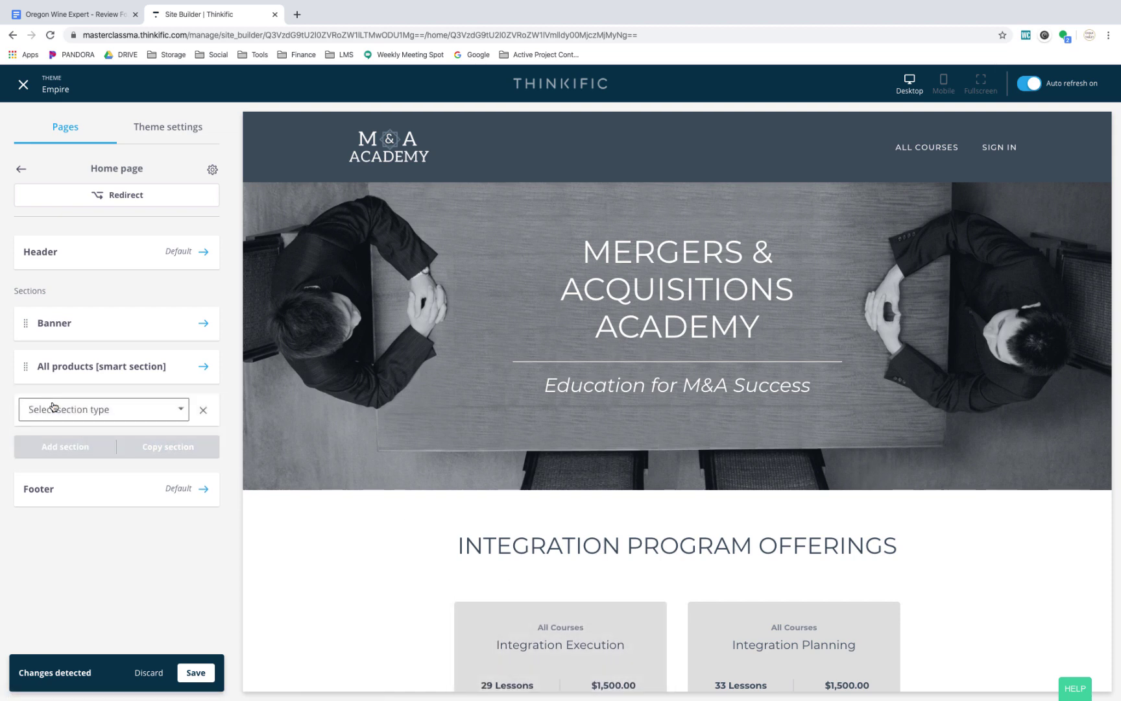
left_click(180, 408)
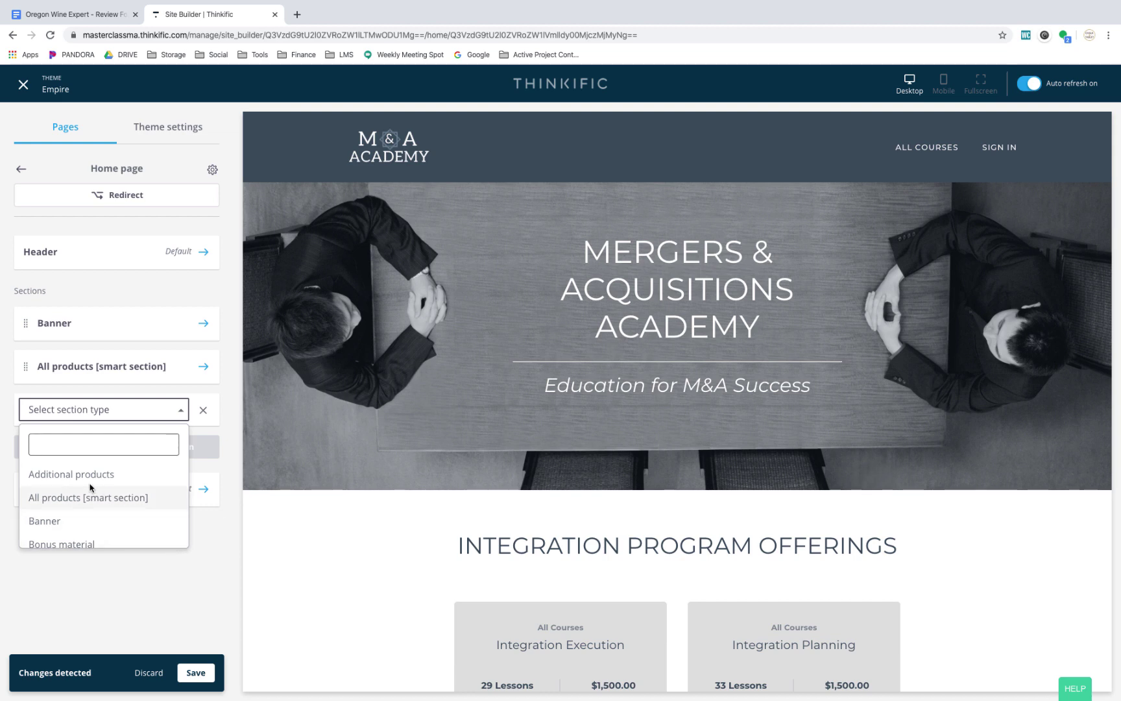
Step: Examine the section types offered for the home page, from Additional products through to Video
scroll(83, 511, "down", 3)
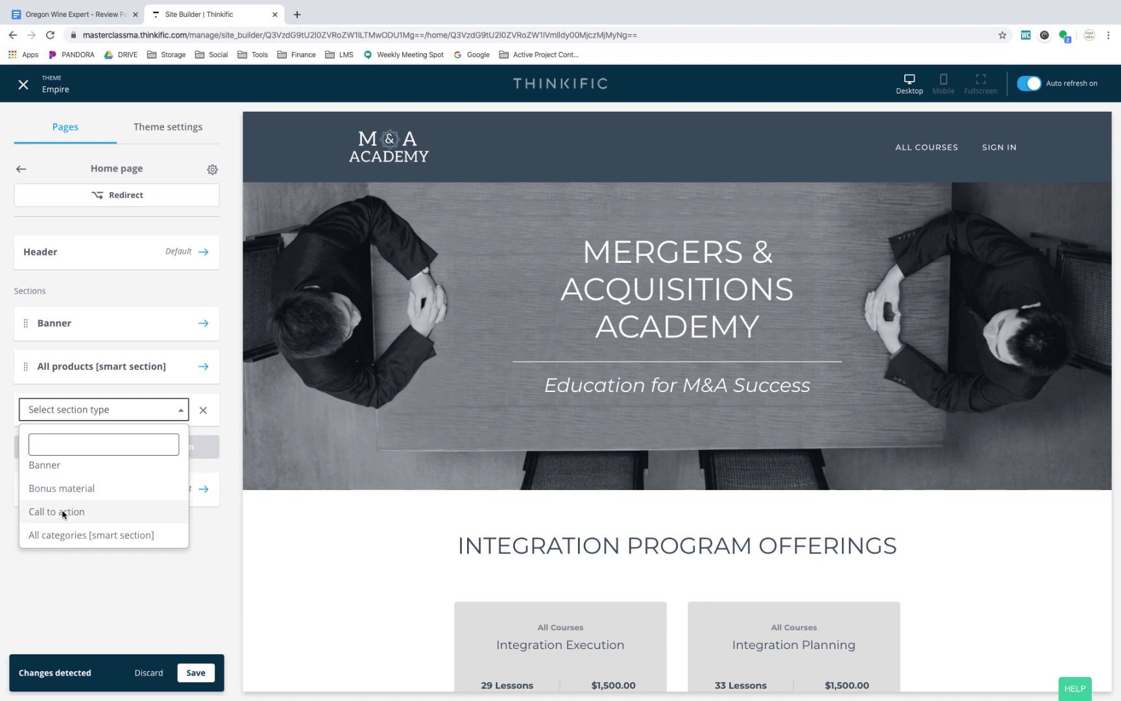
scroll(63, 514, "down", 3)
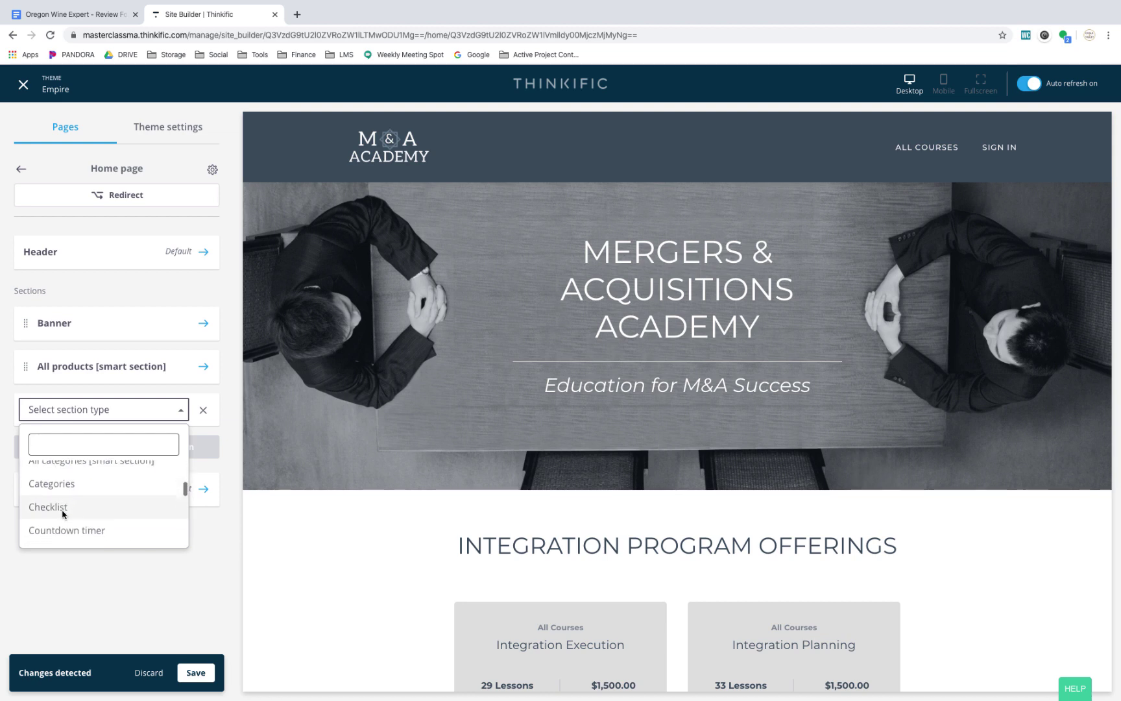
scroll(62, 514, "down", 1)
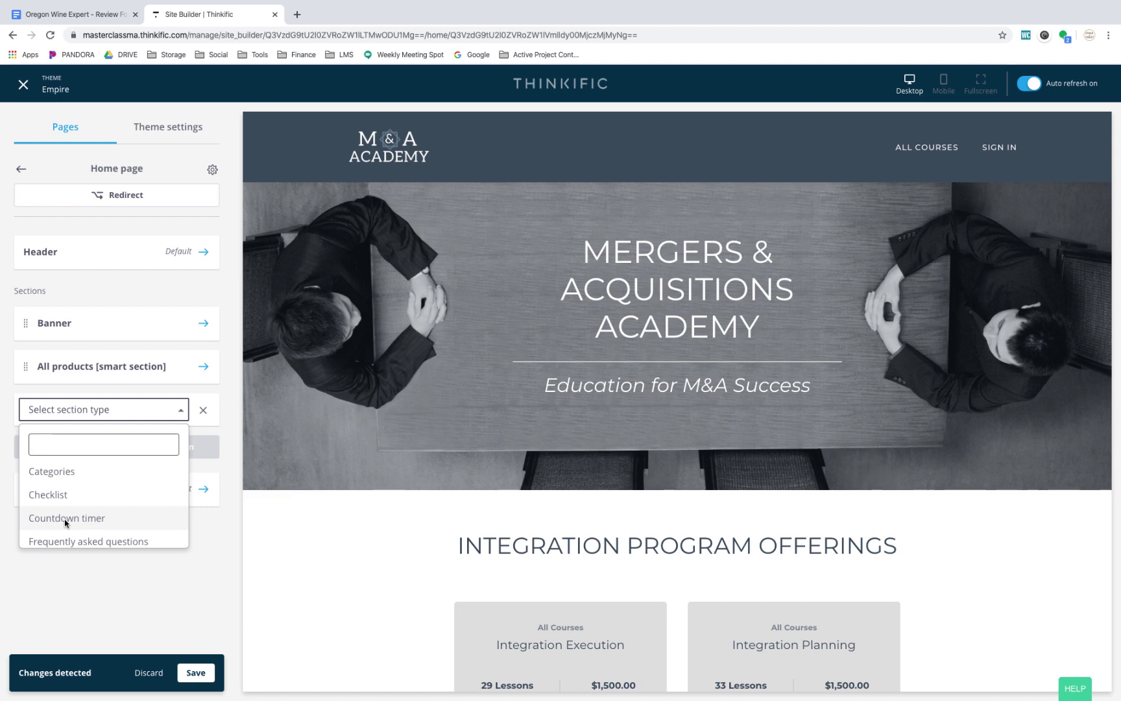
scroll(65, 523, "down", 2)
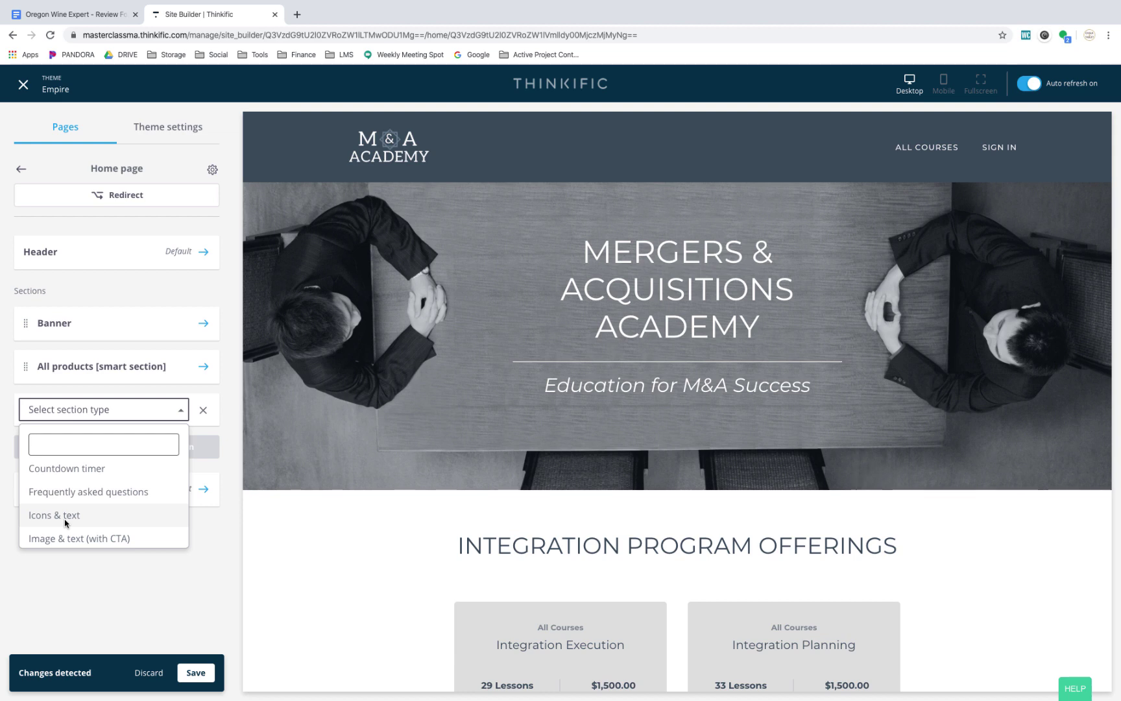
scroll(64, 523, "down", 3)
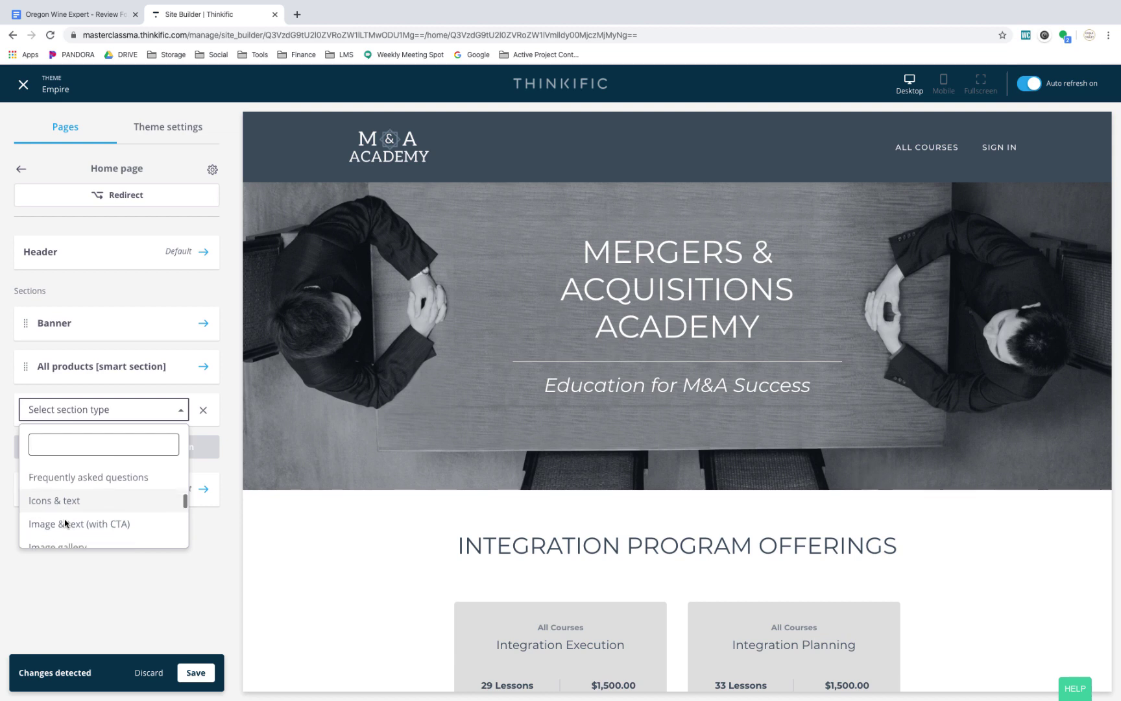
scroll(65, 522, "down", 1)
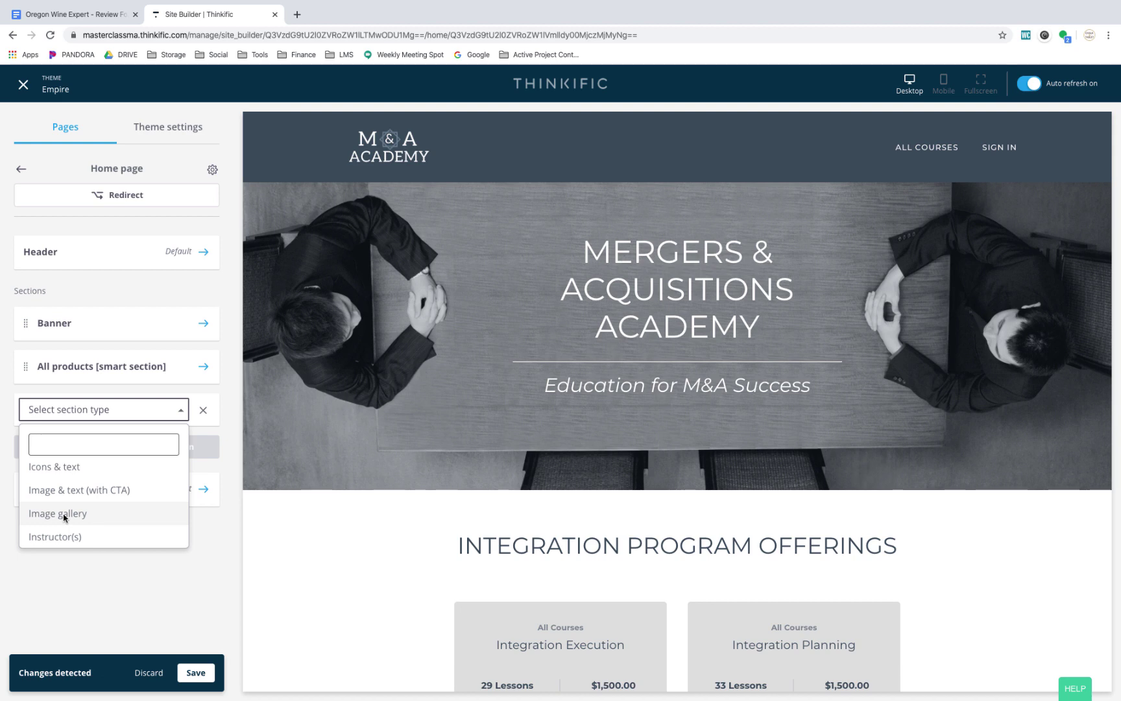
scroll(64, 517, "down", 2)
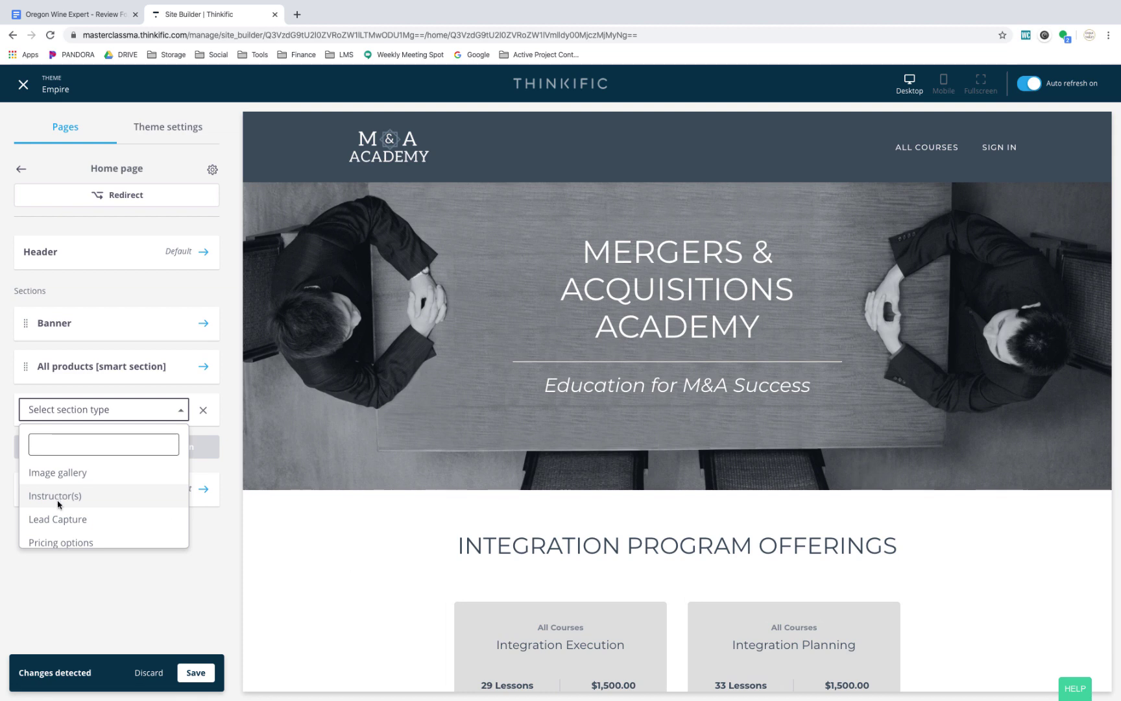
scroll(57, 523, "down", 2)
scroll(57, 523, "down", 2)
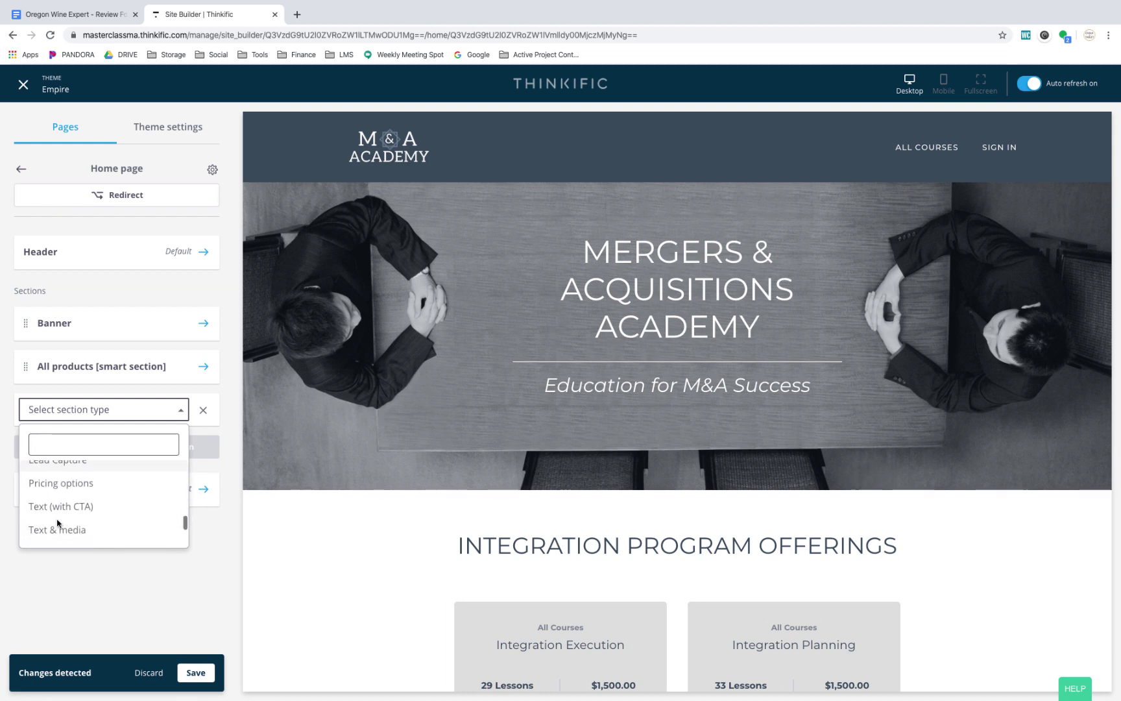
scroll(57, 523, "down", 1)
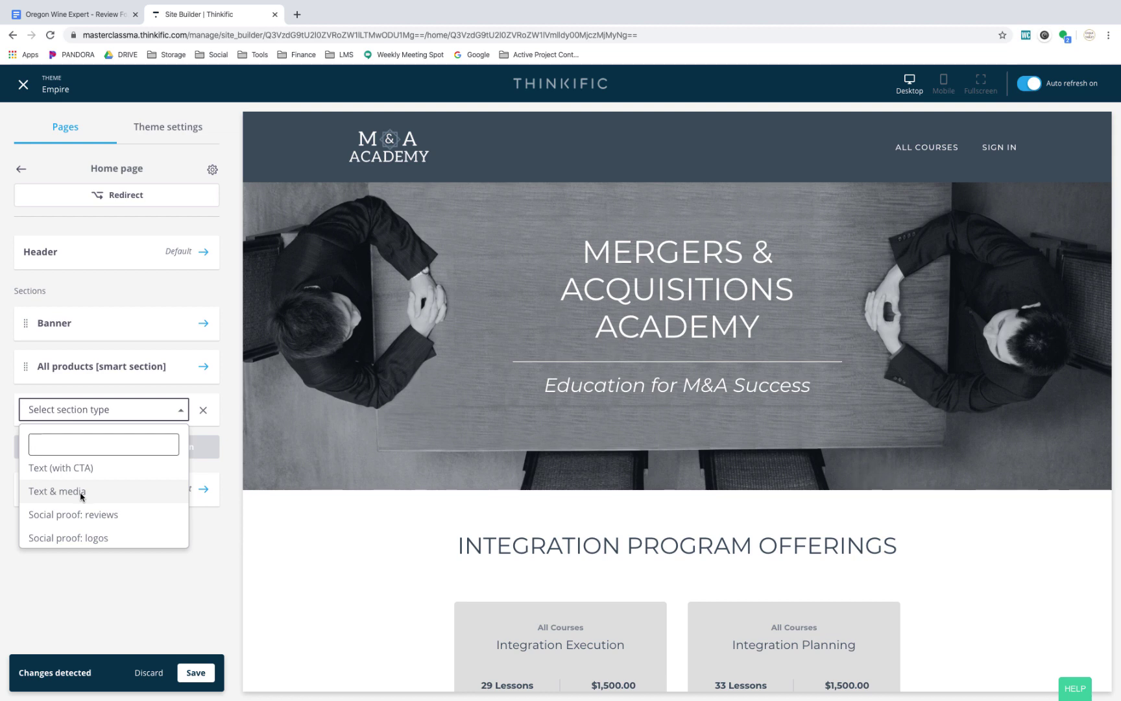
scroll(81, 496, "down", 2)
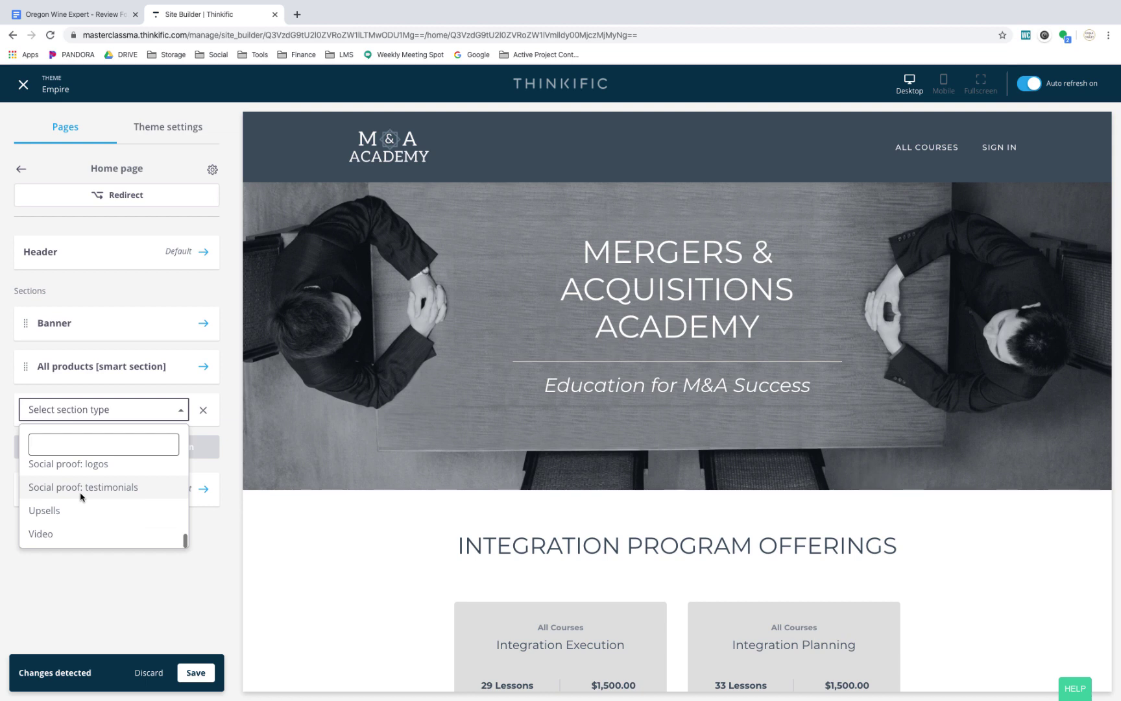
scroll(81, 503, "up", 2)
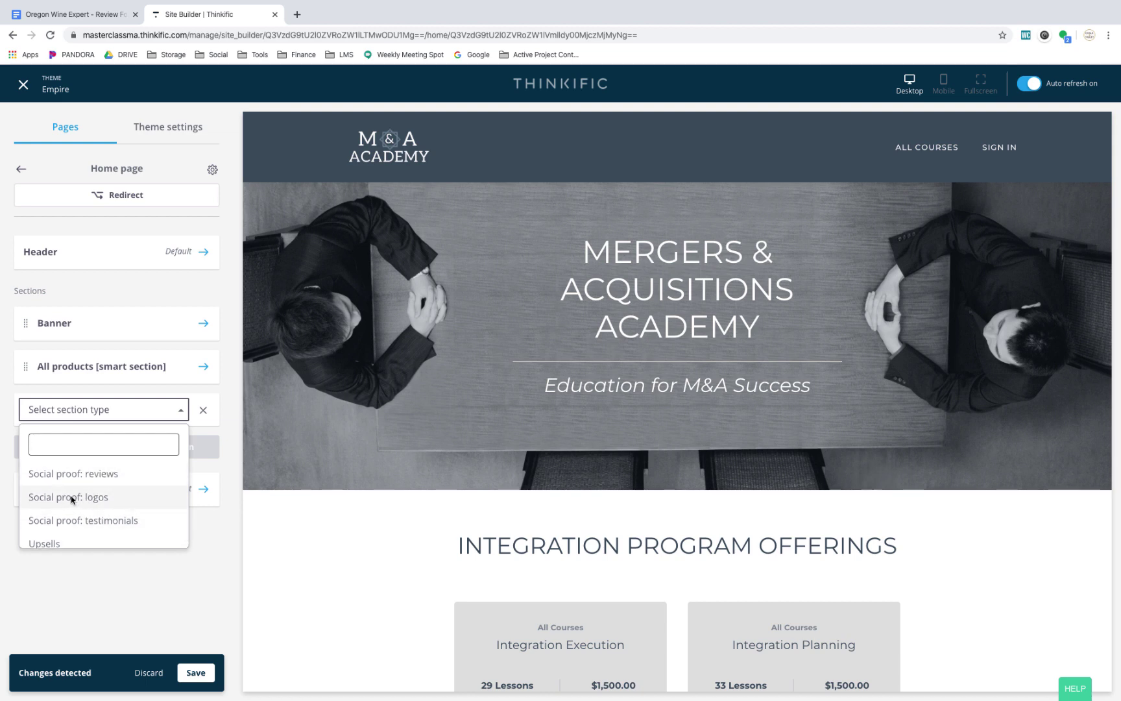
scroll(72, 500, "down", 2)
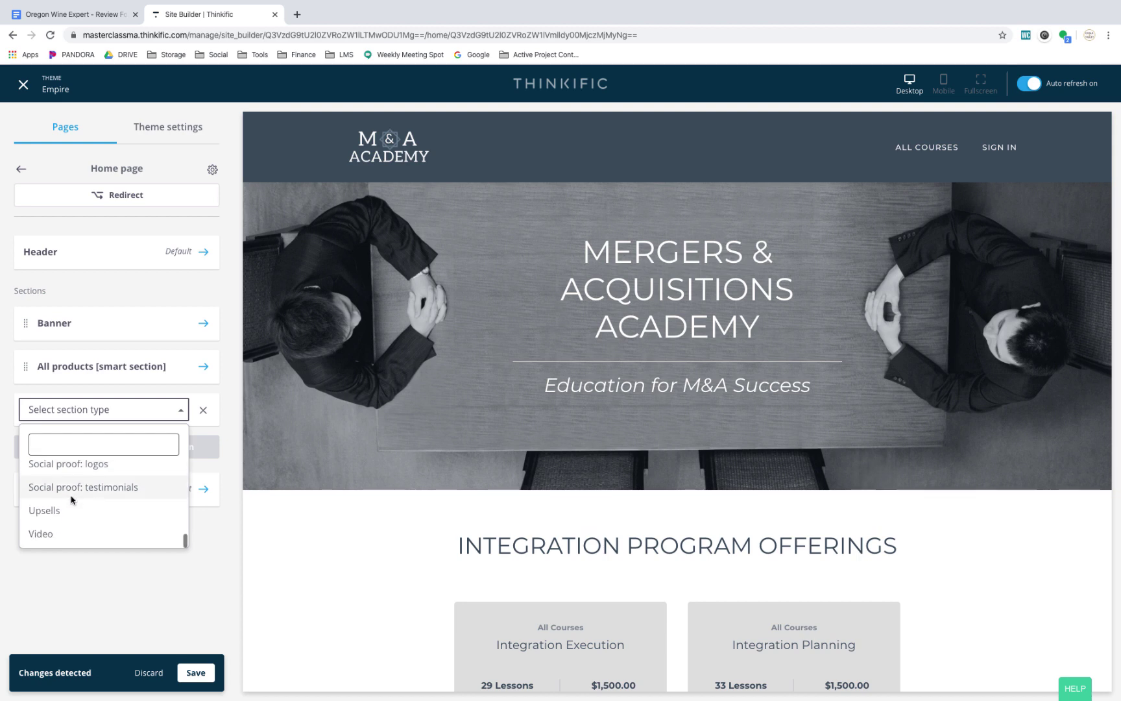
scroll(72, 500, "up", 10)
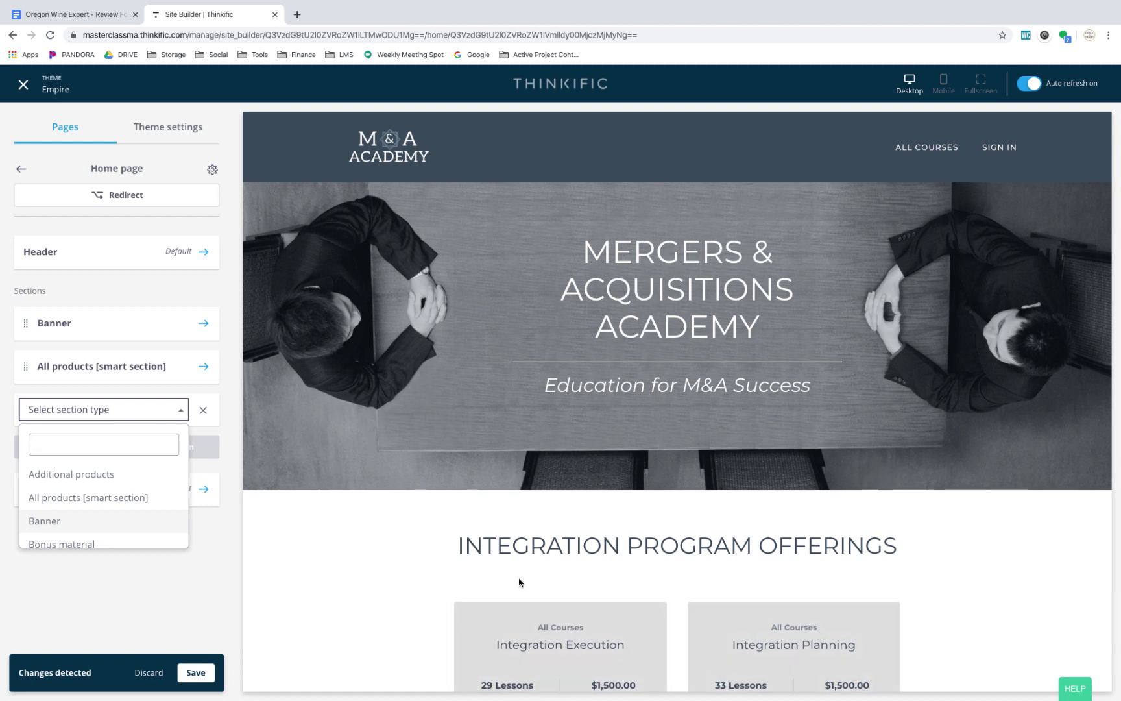
Step: Dismiss the section type list without choosing a type, and save the home page changes
left_click(220, 591)
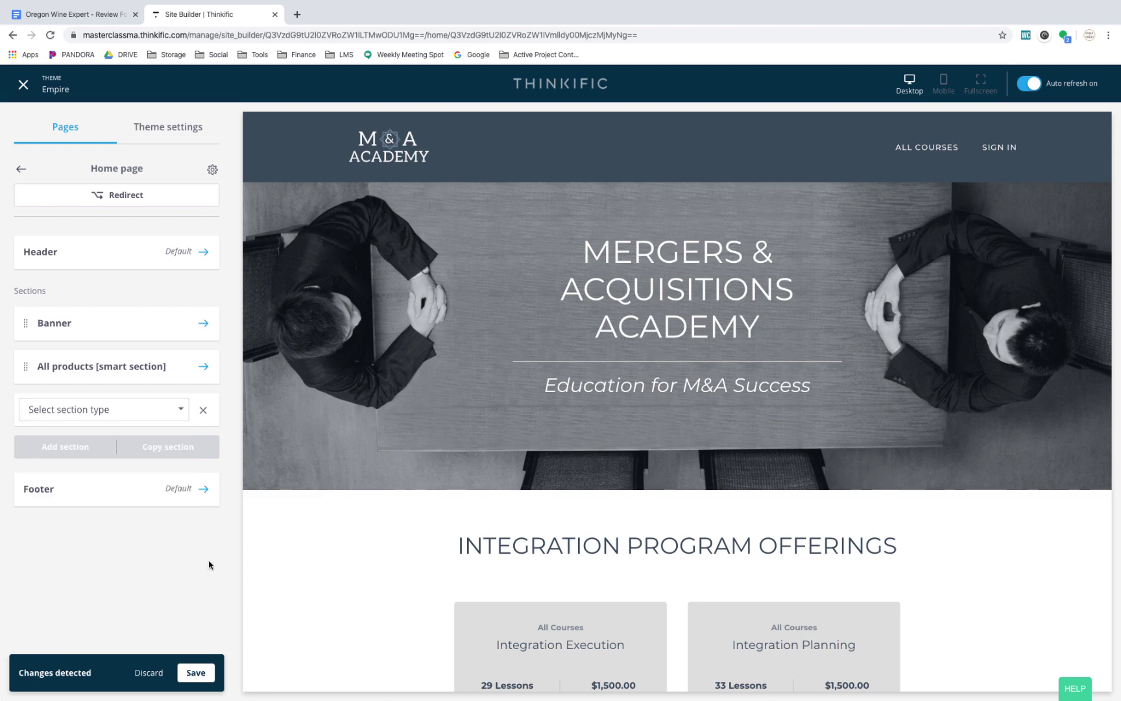
scroll(392, 595, "down", 5)
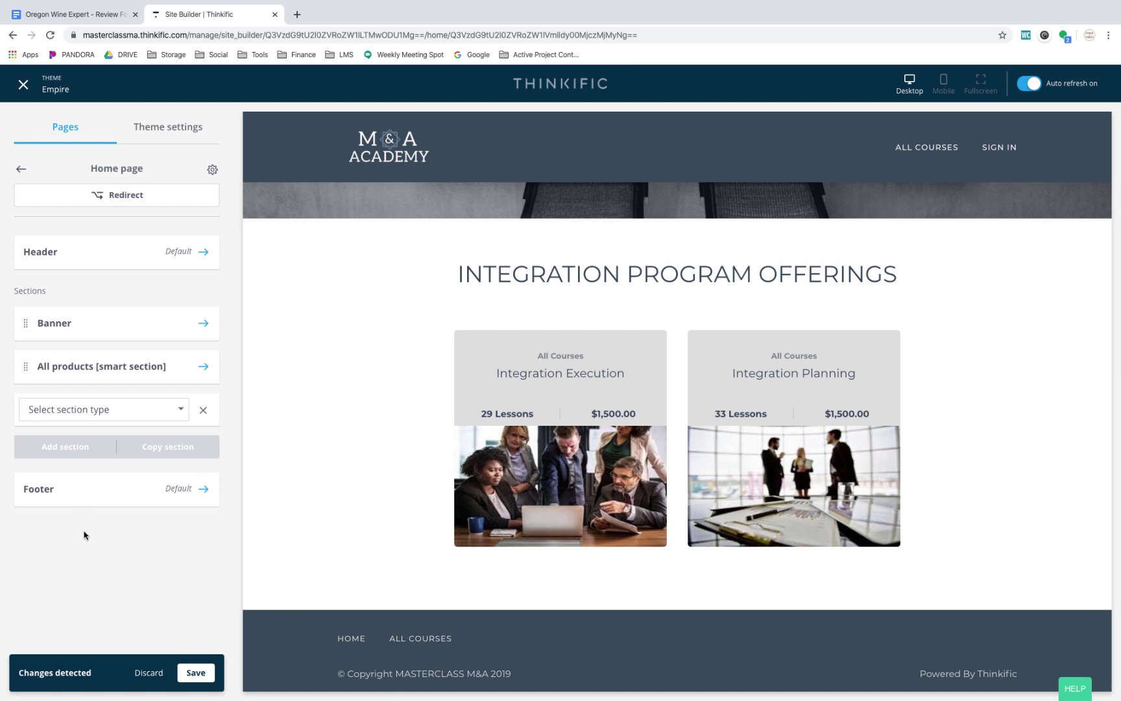
left_click(196, 675)
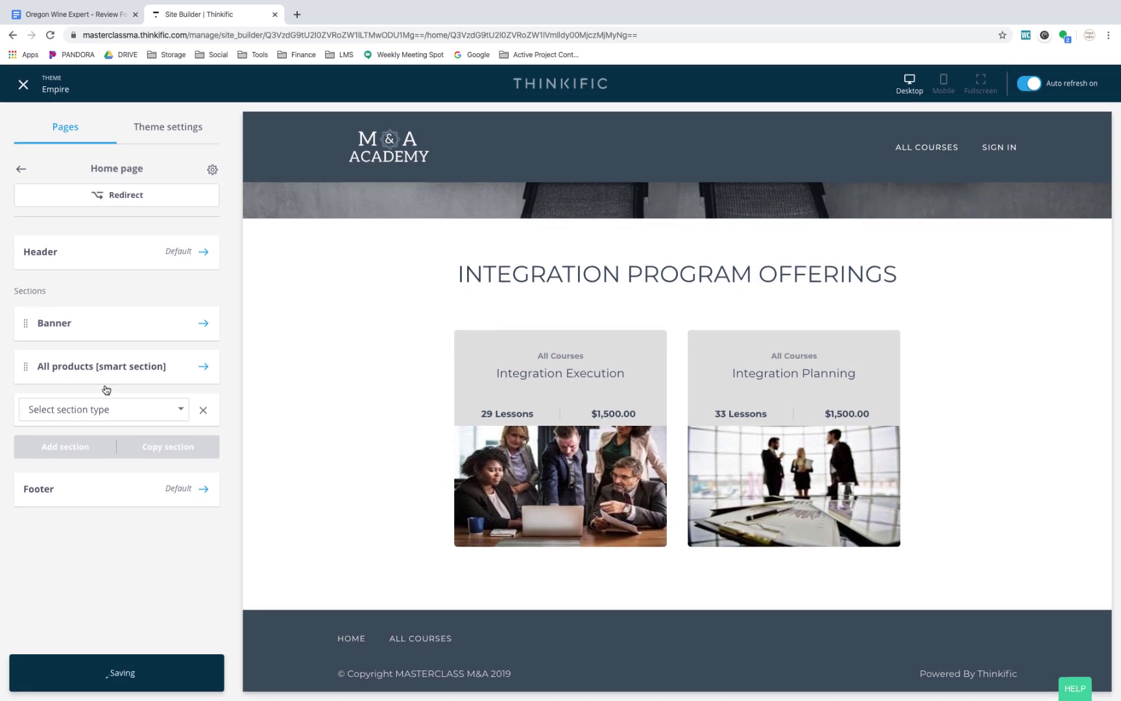
Step: Leave the home page and open the Integration Planning course page for editing
left_click(21, 170)
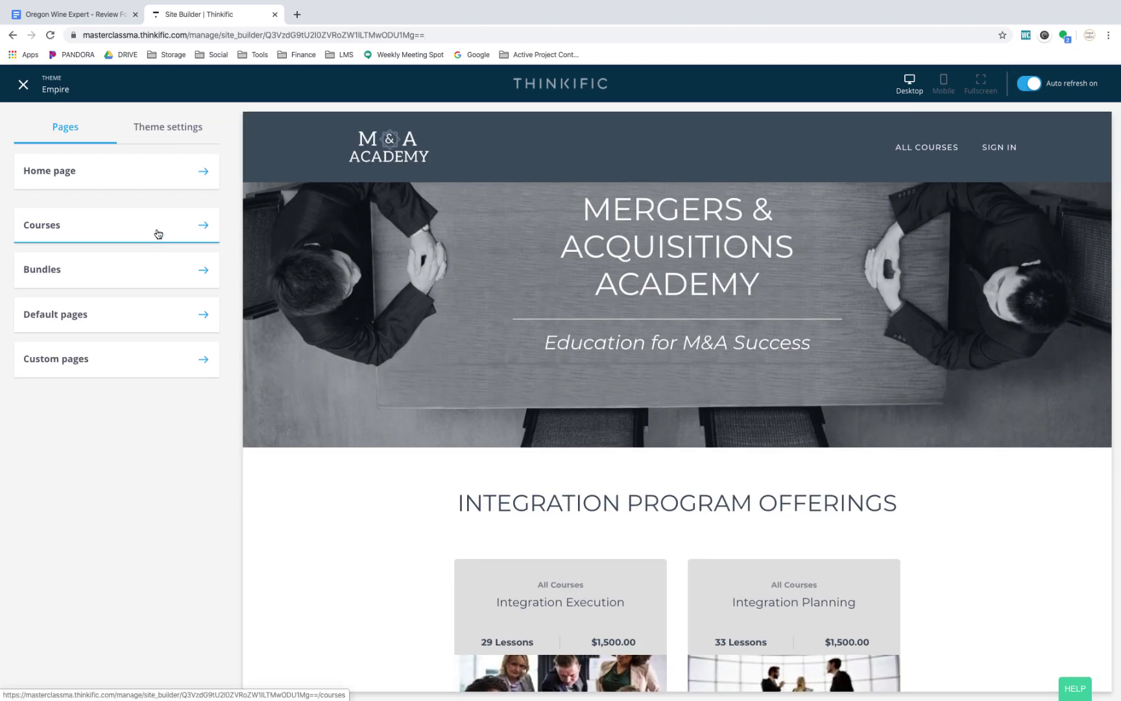
left_click(158, 234)
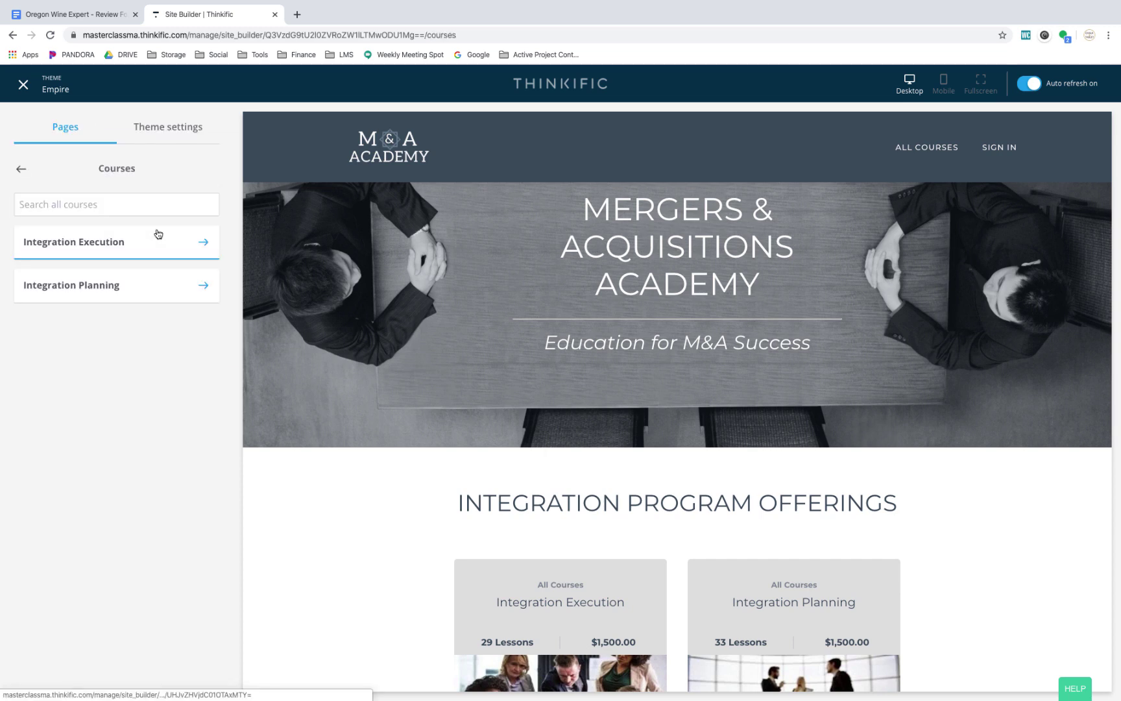
left_click(121, 283)
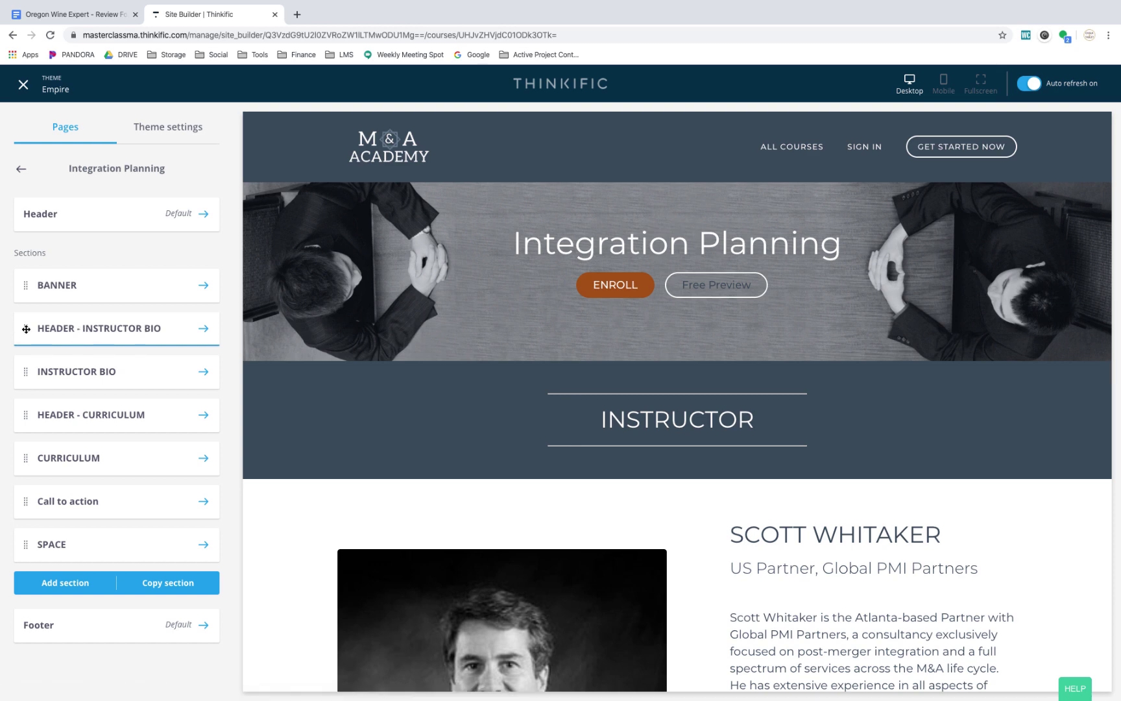
Step: Try placing the HEADER - INSTRUCTOR BIO section below CURRICULUM, and return it to its position directly under BANNER
left_click_drag(26, 329, 26, 462)
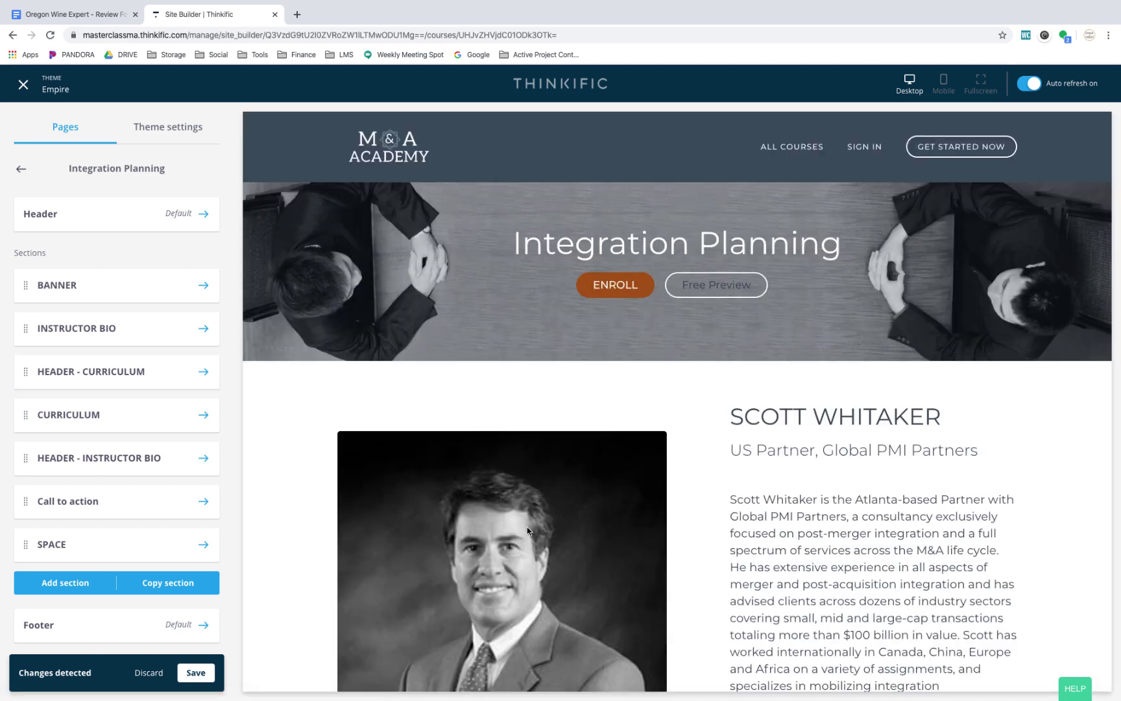
scroll(529, 539, "down", 5)
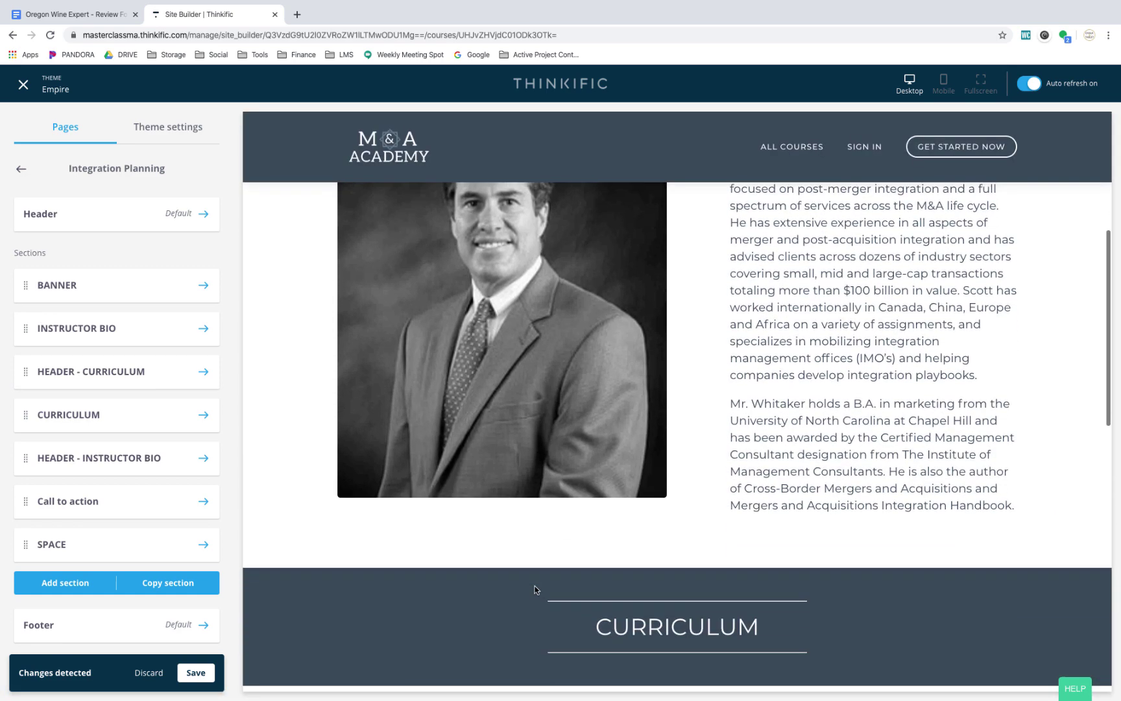
scroll(534, 589, "up", 5)
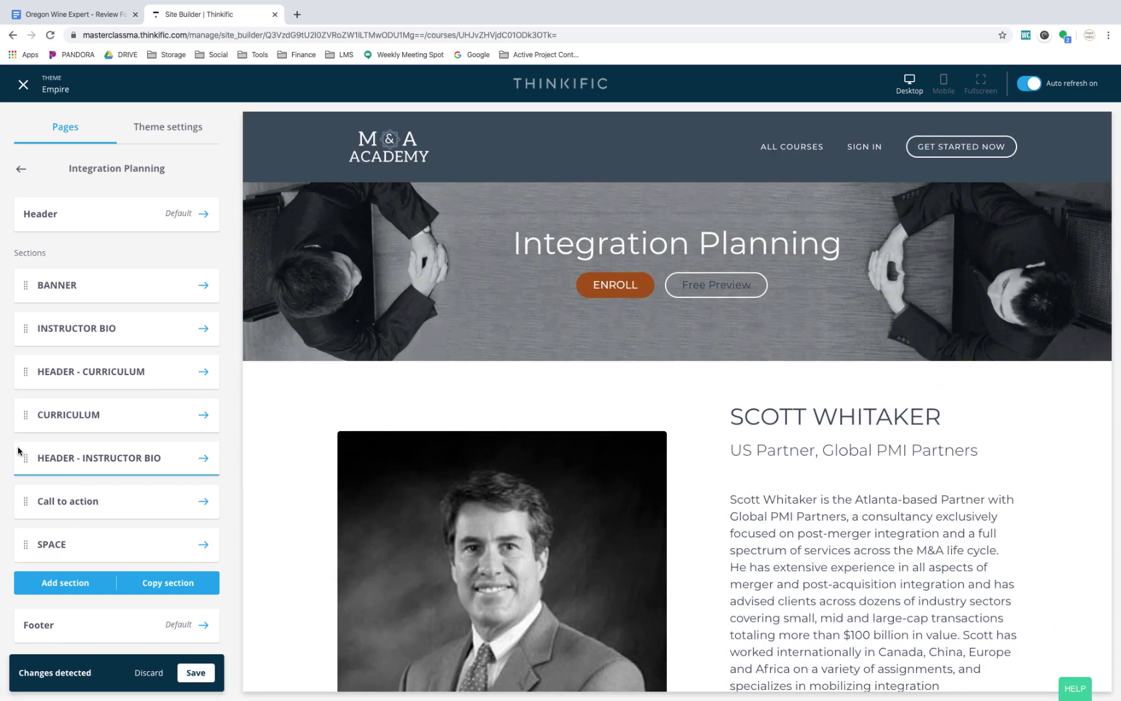
left_click_drag(23, 456, 20, 328)
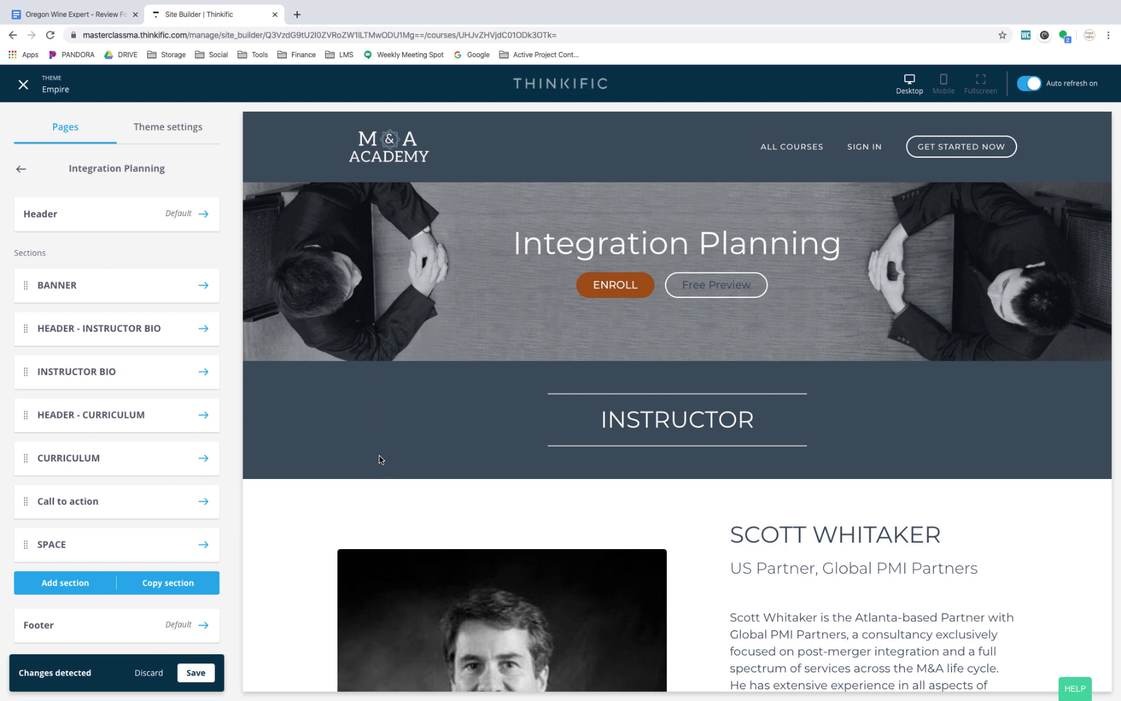
Step: Review the Integration Planning page preview from the instructor bio through the curriculum to the enroll call to action and footer
scroll(737, 640, "down", 5)
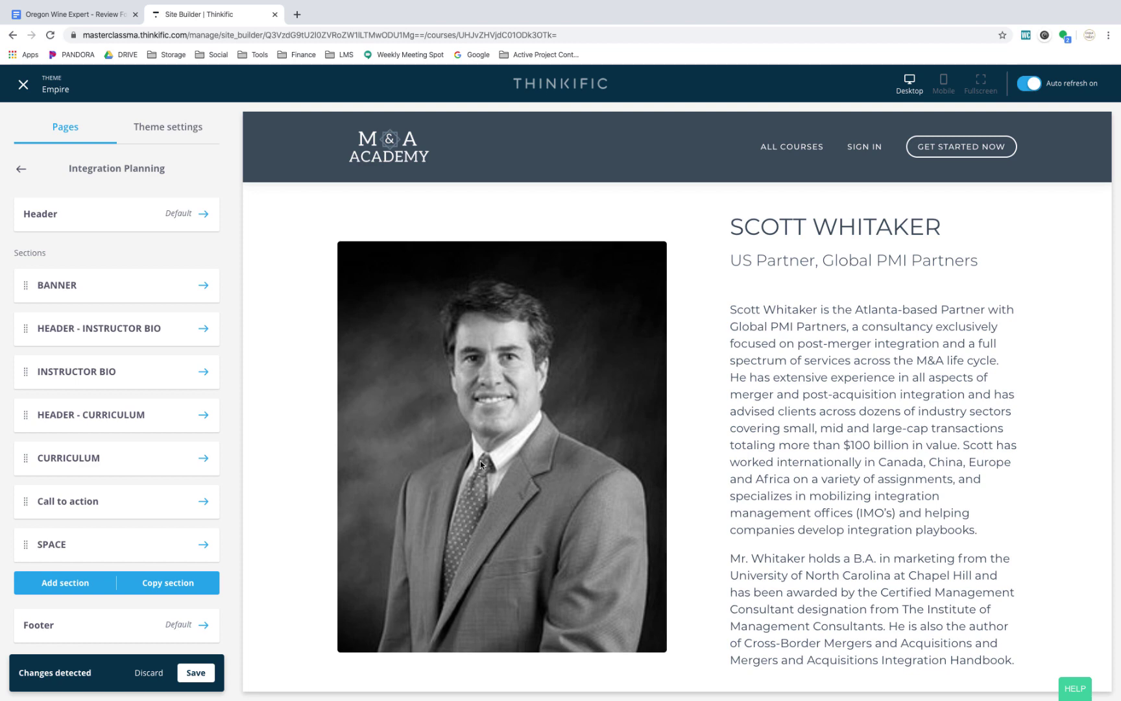
scroll(480, 460, "down", 5)
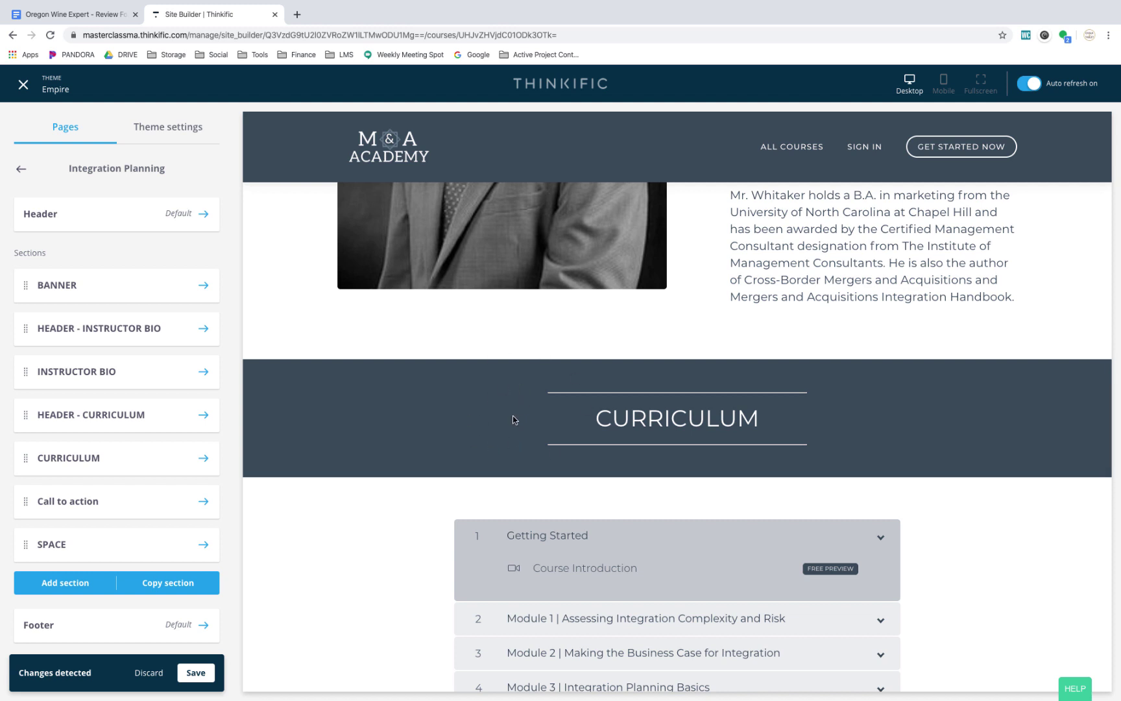
scroll(427, 470, "down", 3)
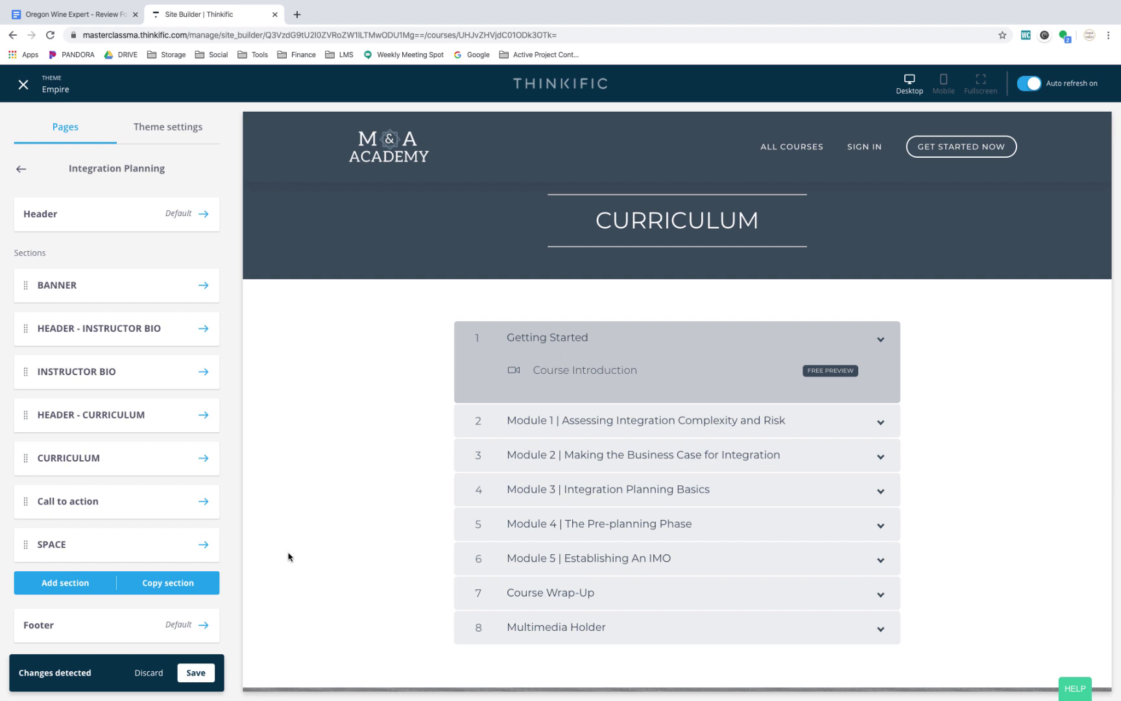
scroll(289, 556, "down", 4)
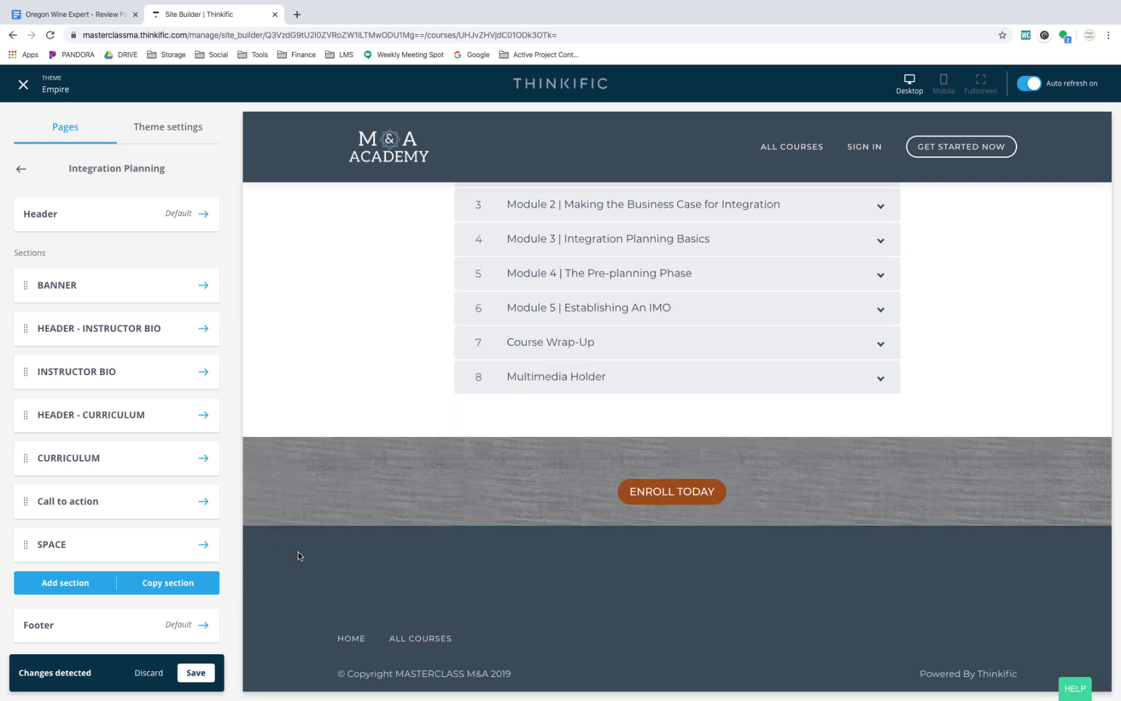
scroll(292, 551, "up", 4)
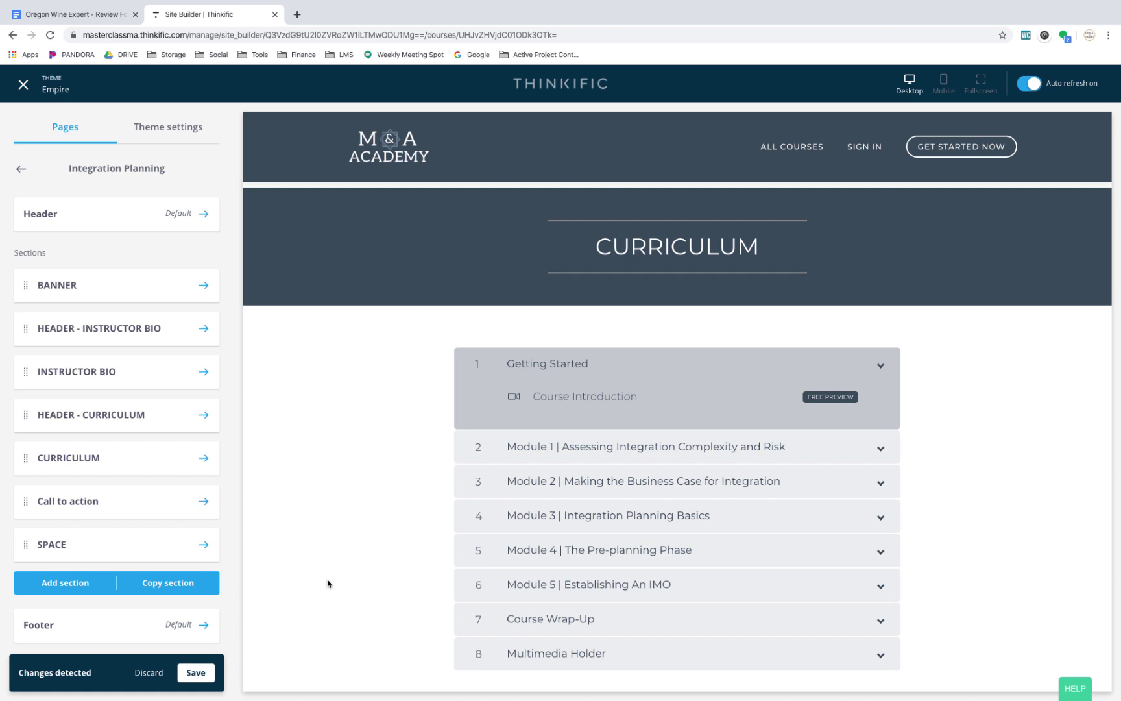
Step: Save the Integration Planning page and open the Integration Execution course page
left_click(22, 172)
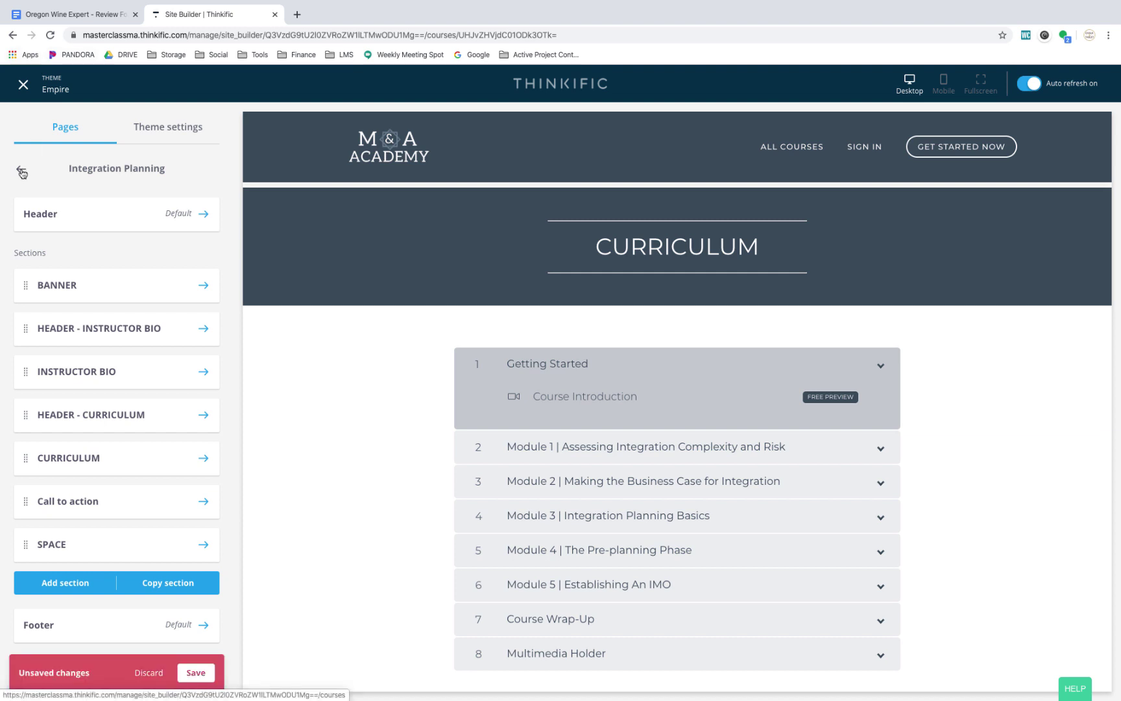
left_click(196, 672)
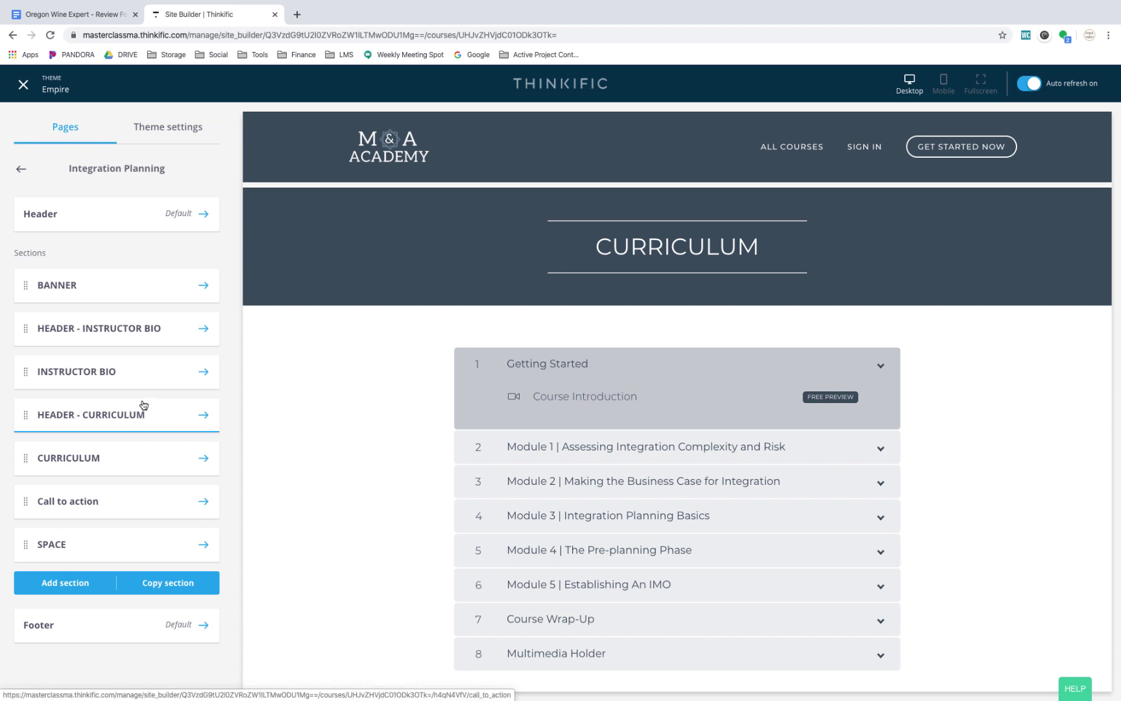
left_click(22, 170)
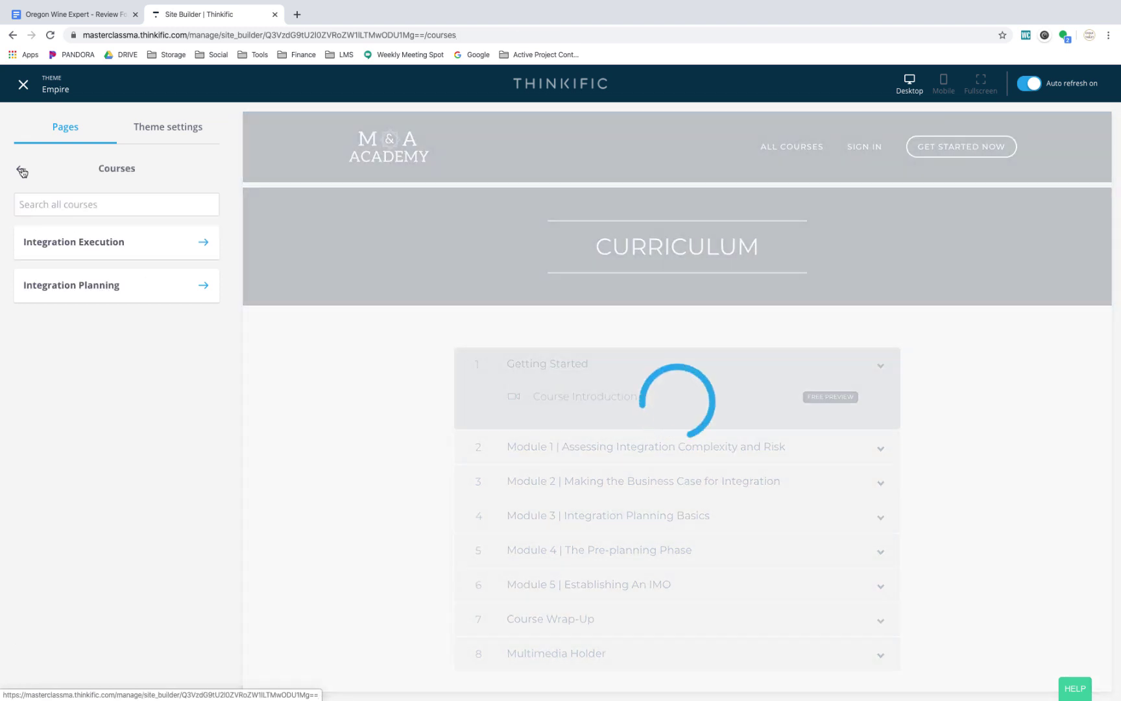
left_click(93, 244)
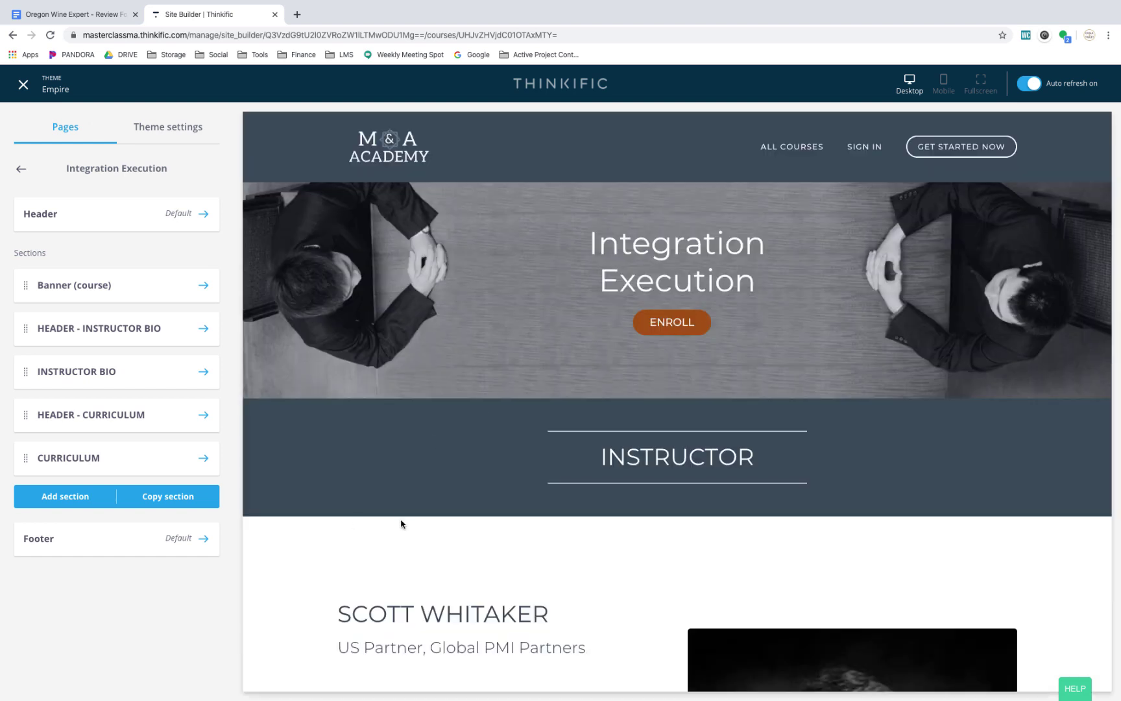
Step: Review the Integration Execution page preview from the banner and instructor bio down to the curriculum and footer
scroll(402, 519, "down", 5)
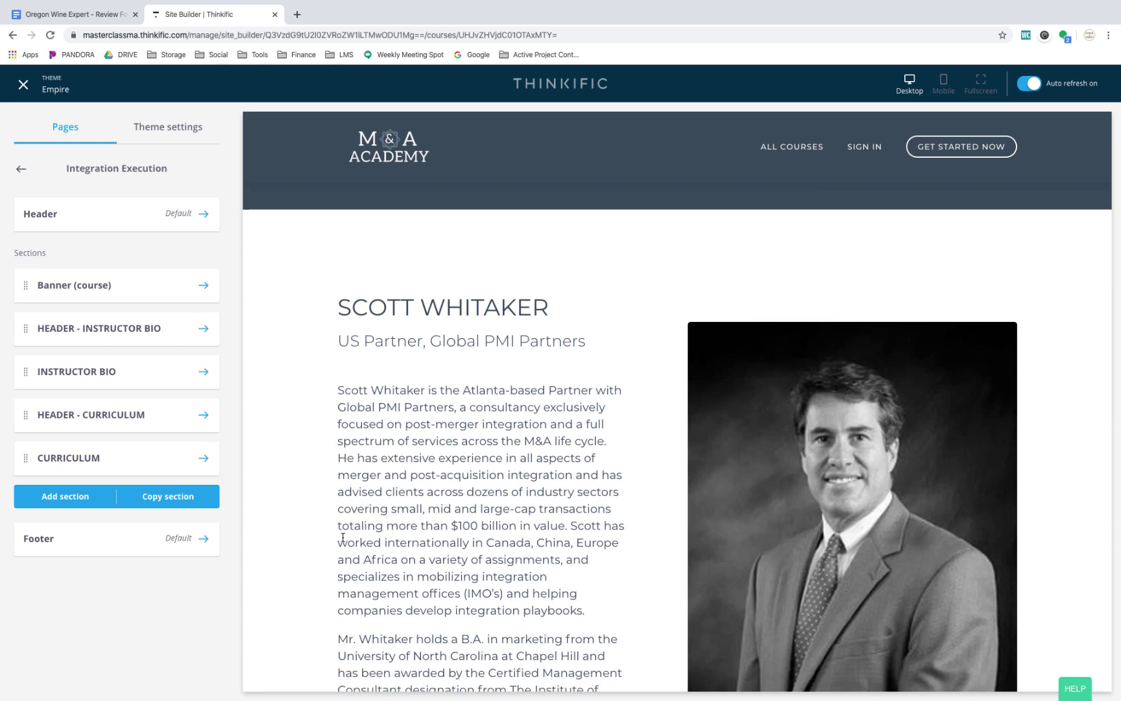
scroll(344, 536, "down", 13)
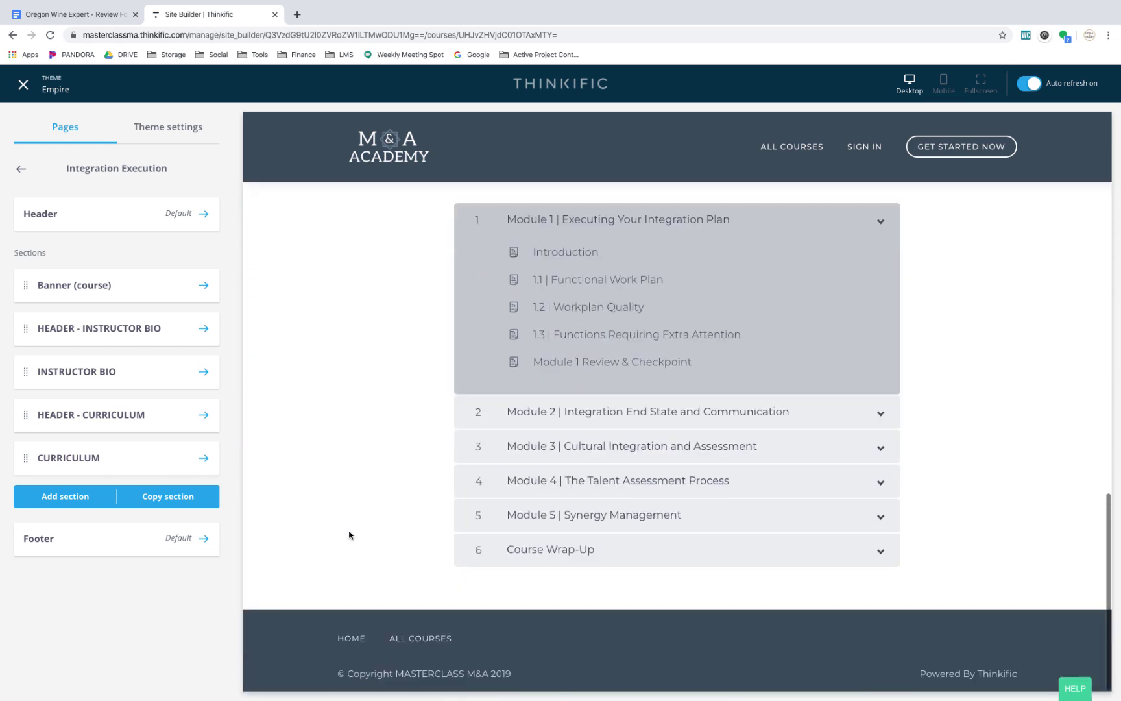
scroll(350, 535, "up", 20)
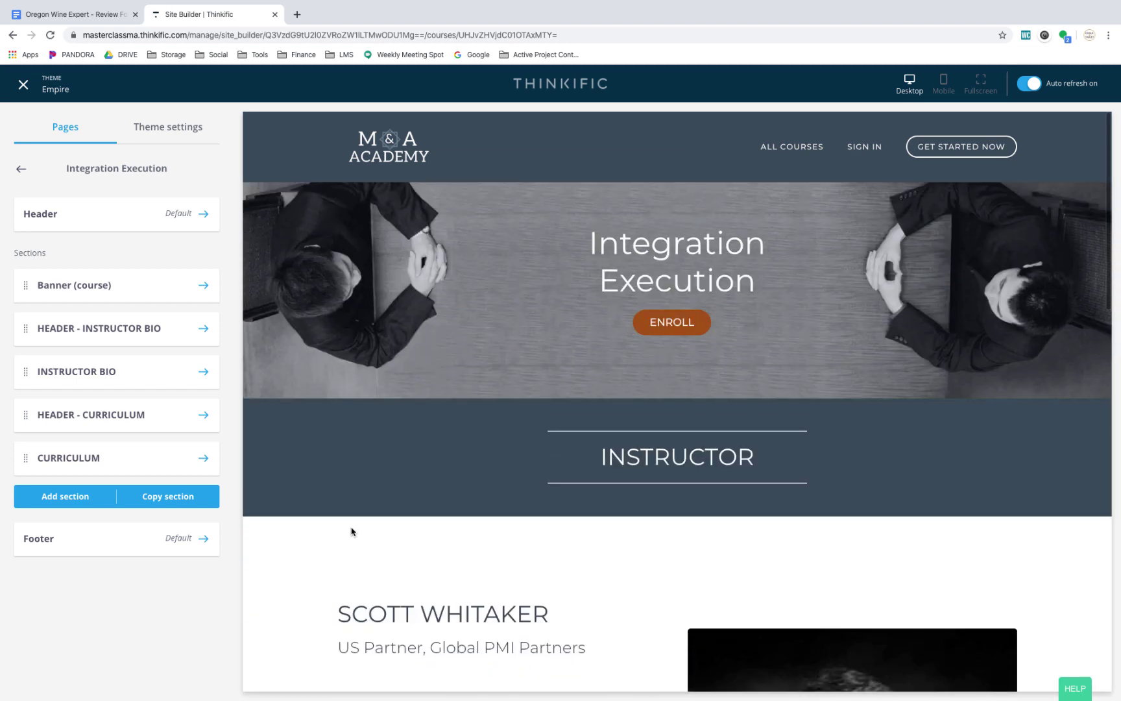